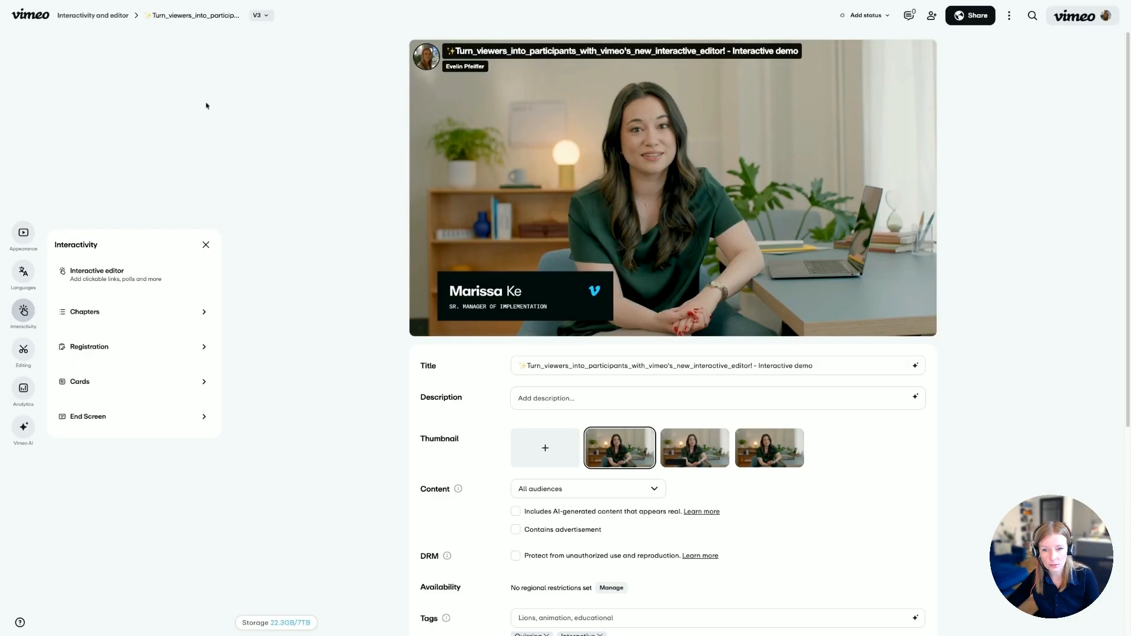
Step: Open the interactive editor's polls and quizzes and select the regular question without template placed at about 0:35
{"action": "left_click", "coordinate": [123, 281]}
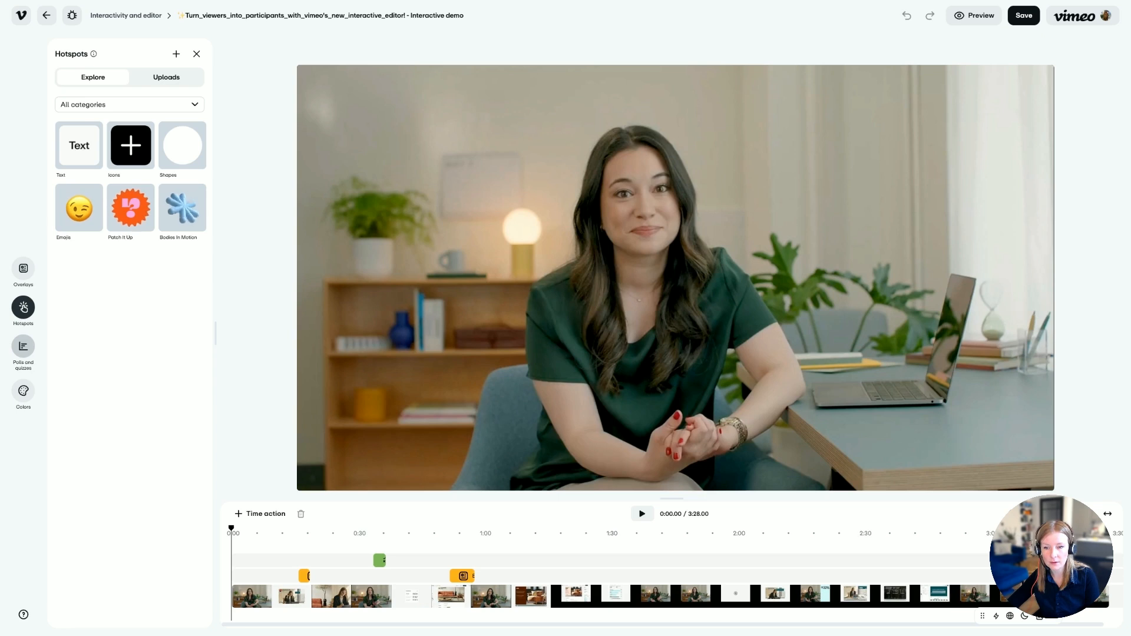
{"action": "left_click", "coordinate": [23, 346]}
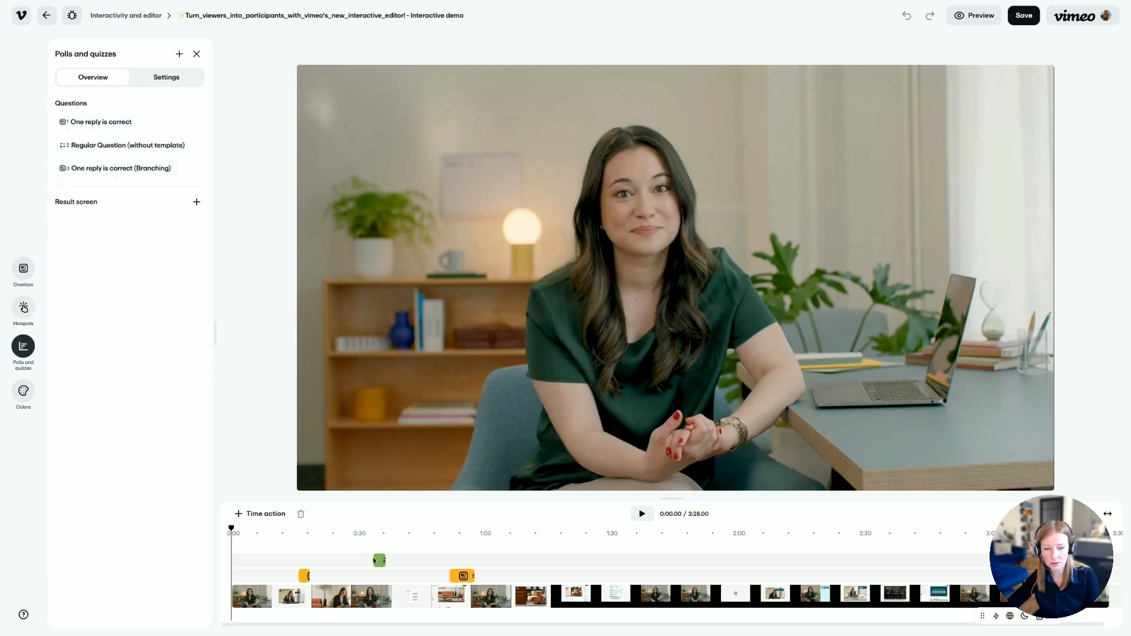
{"action": "left_click", "coordinate": [379, 560]}
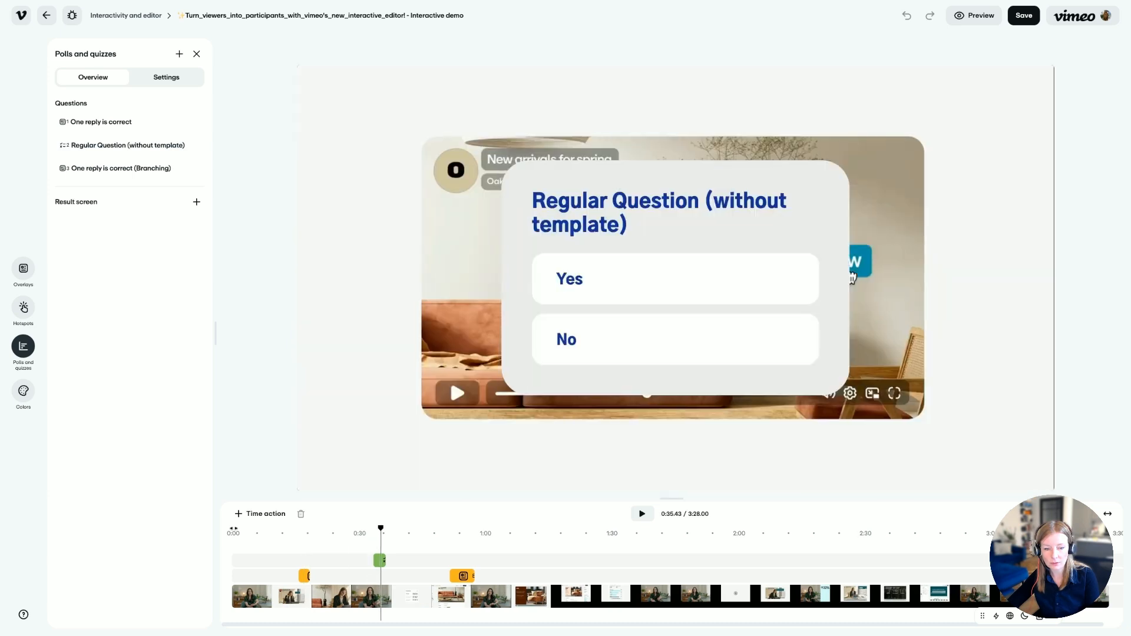
{"action": "left_click", "coordinate": [672, 256]}
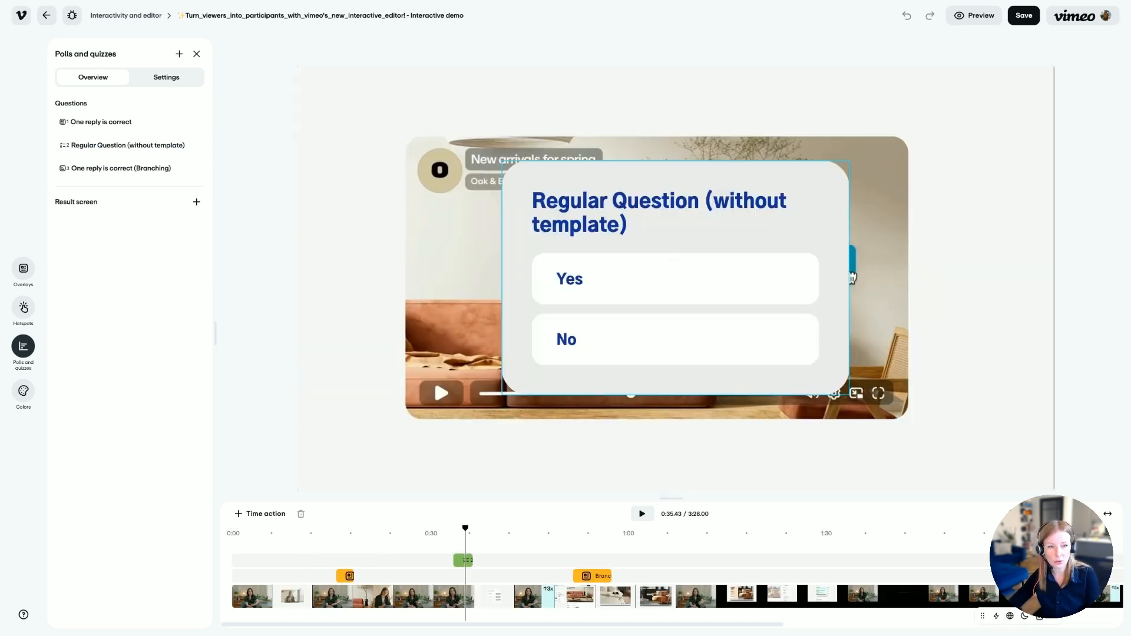
{"action": "left_click", "coordinate": [674, 258]}
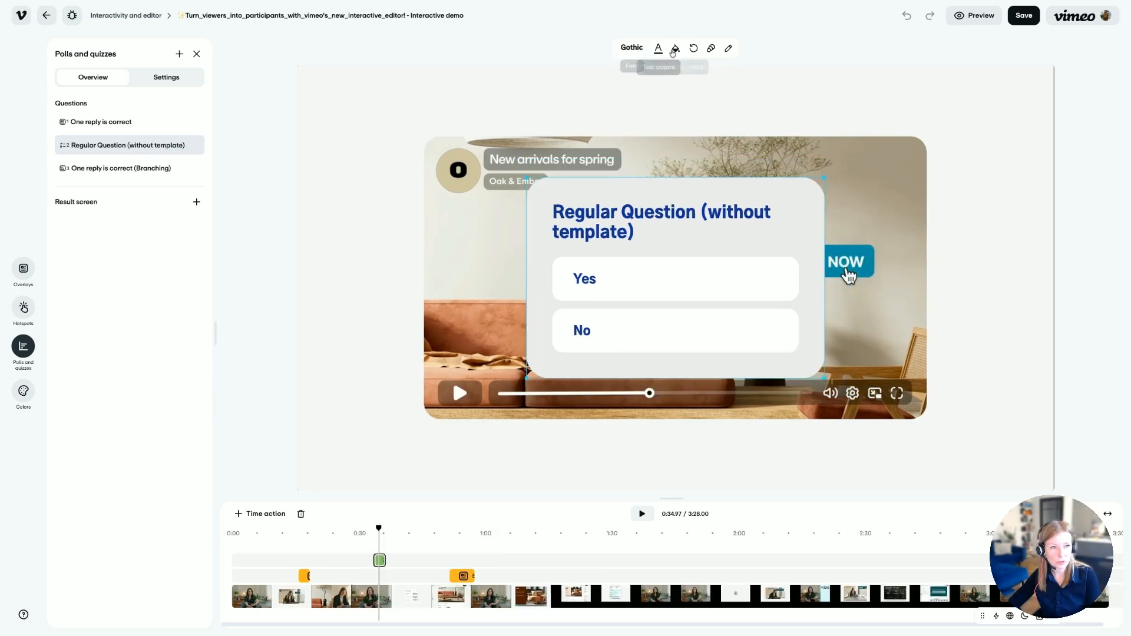
Step: Review the regular question's text colour, background colour and animation options
{"action": "left_click", "coordinate": [659, 50]}
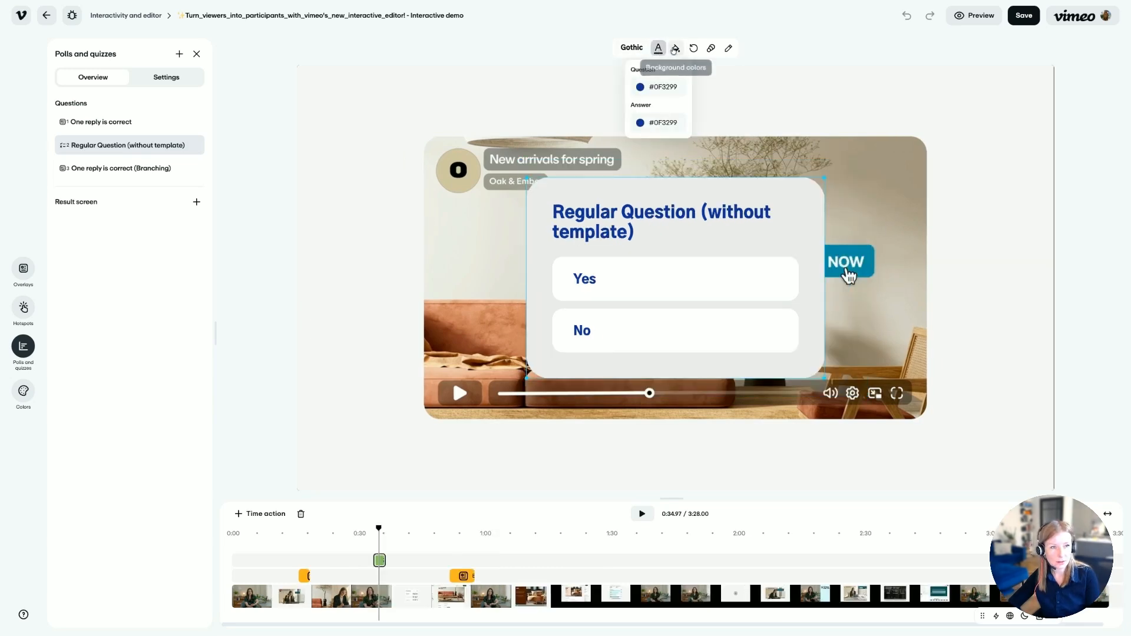
{"action": "left_click", "coordinate": [675, 51]}
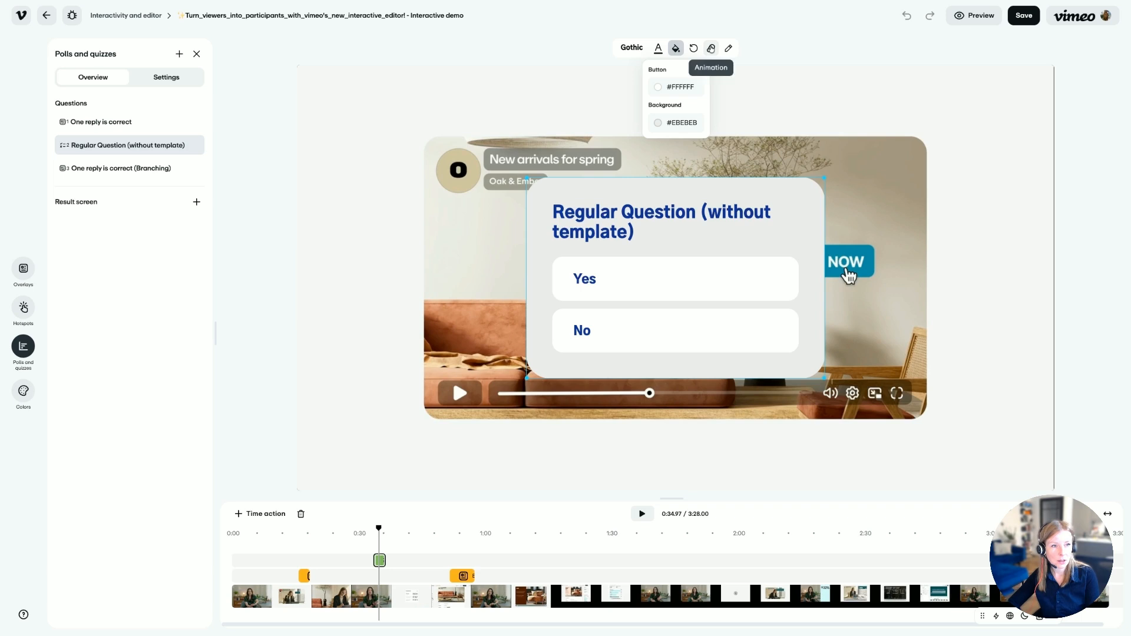
{"action": "left_click", "coordinate": [711, 49]}
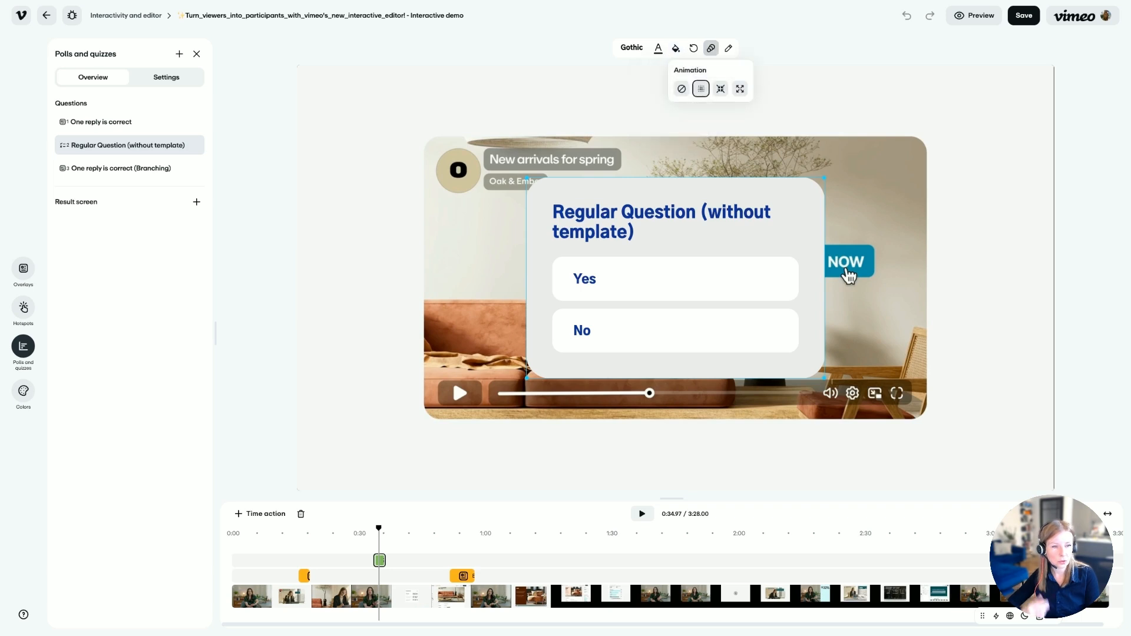
Step: Open the regular question for editing and add a third answer reading "Maybe"
{"action": "left_click", "coordinate": [728, 49]}
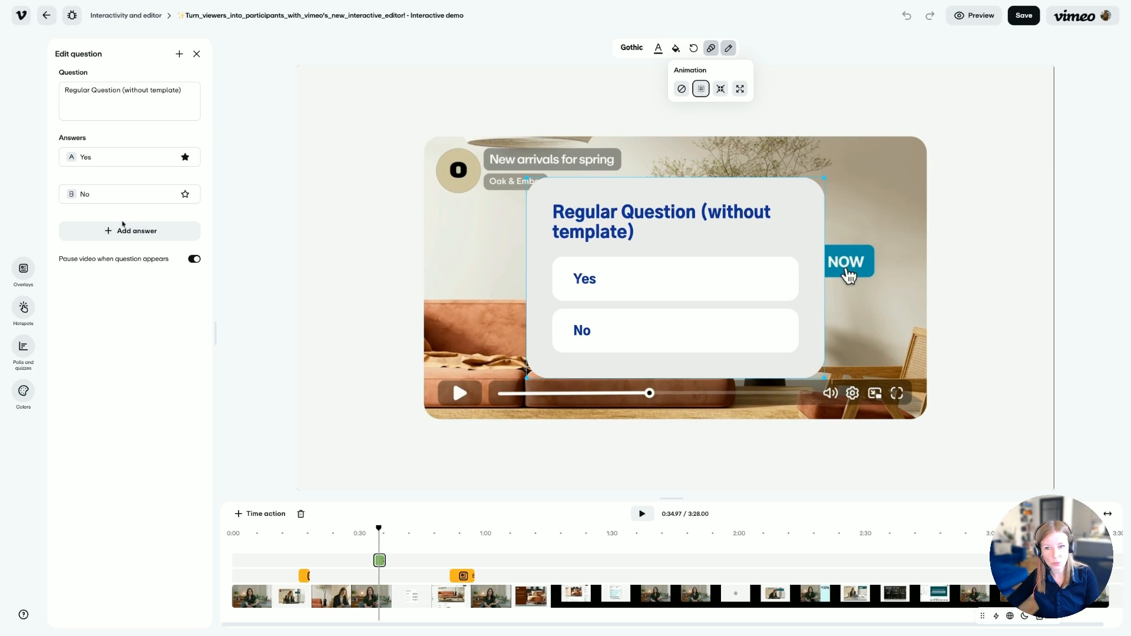
{"action": "left_click", "coordinate": [121, 233]}
{"action": "left_click", "coordinate": [117, 231]}
{"action": "type", "text": "C"}
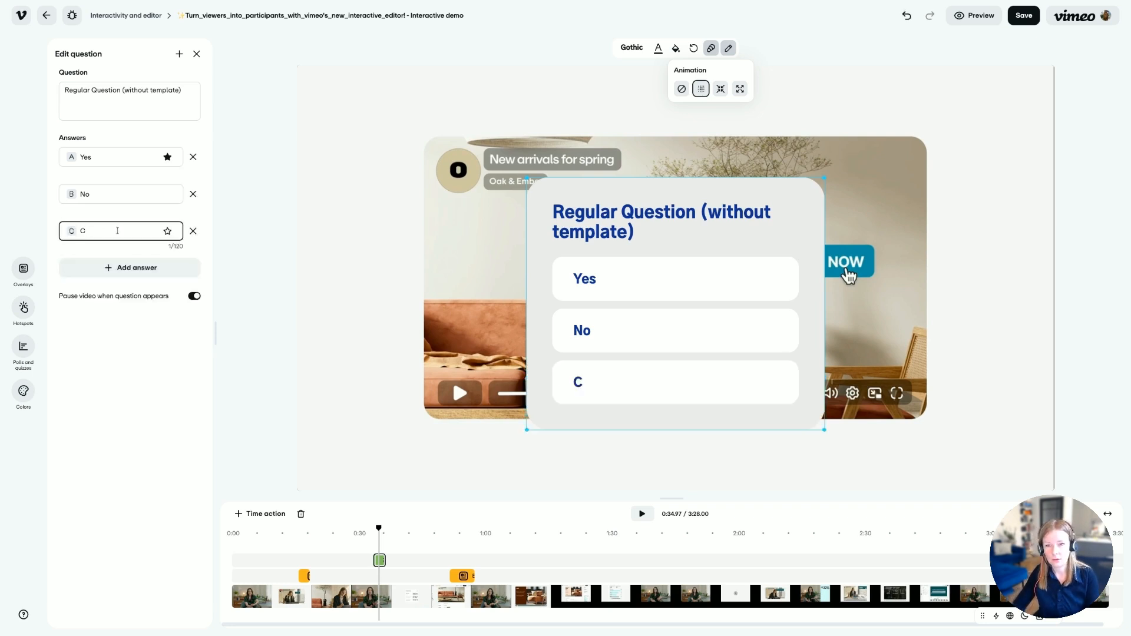
{"action": "key", "text": "BackSpace"}
{"action": "type", "text": "Maybe"}
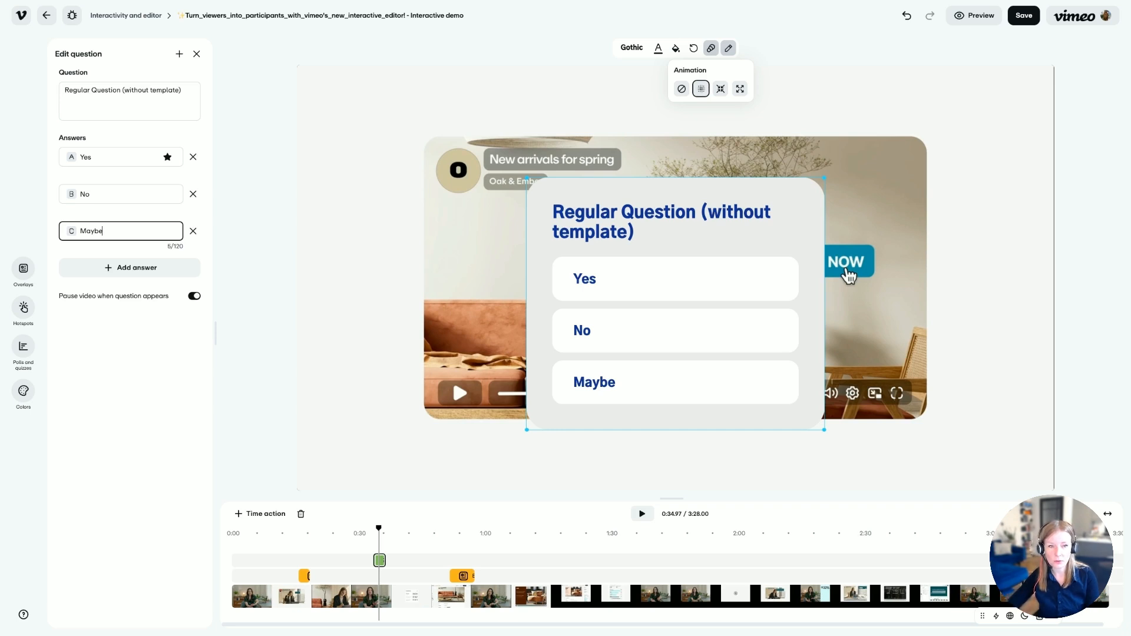
Step: Extend the first answer to read "Yes, Vimeo Interactive helps customers to make video interactive"
{"action": "left_click", "coordinate": [100, 161]}
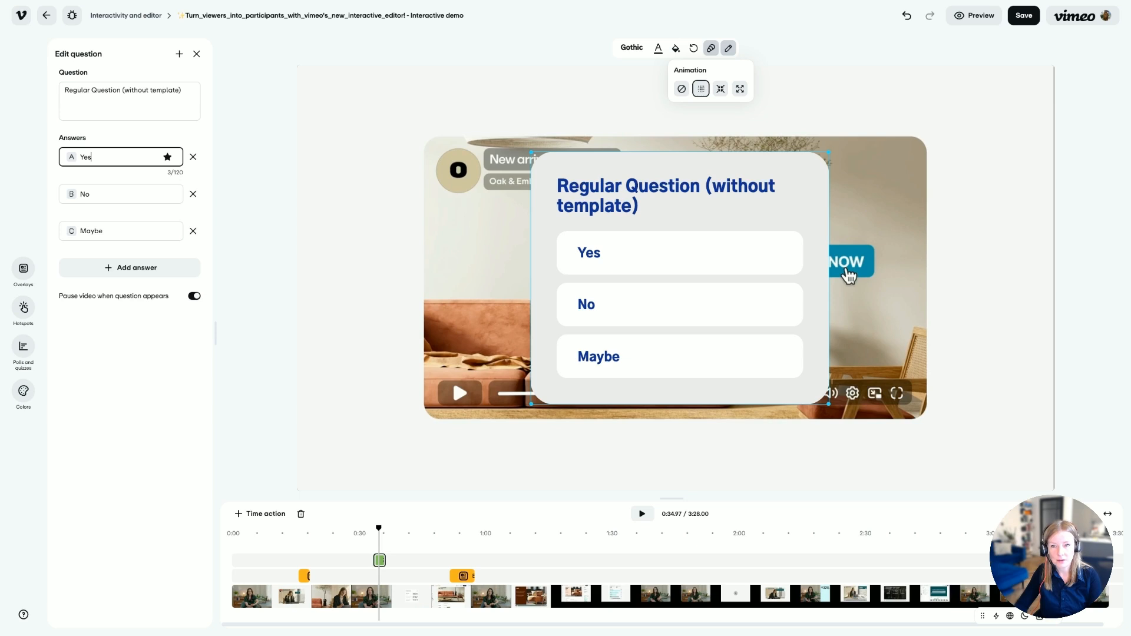
{"action": "type", "text": ","}
{"action": "type", "text": "Vimeo Interactive helps customers to make video interactive"}
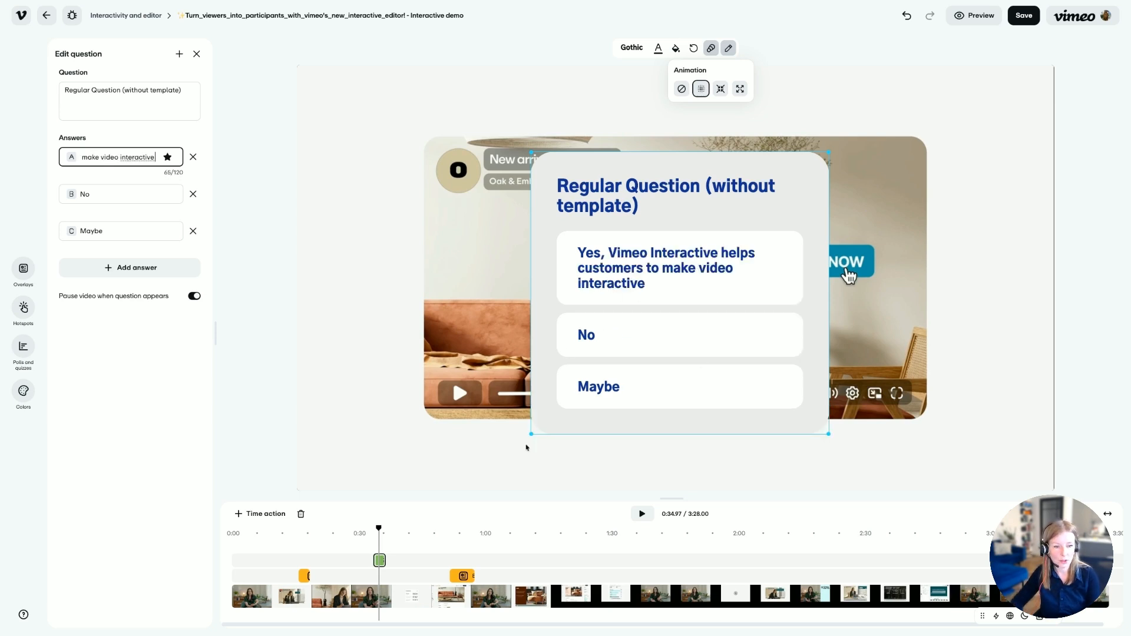
Step: Shrink the question box on the video and lengthen its time span to run from about 0:30 to 0:43
{"action": "left_click_drag", "start_coordinate": [531, 434], "coordinate": [572, 396]}
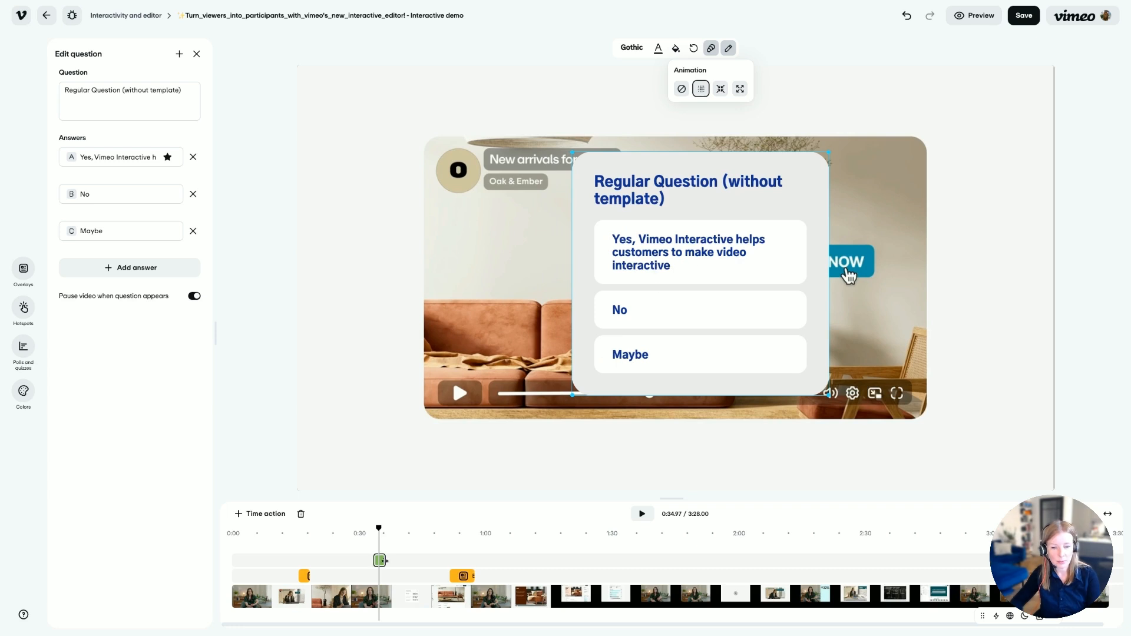
{"action": "left_click_drag", "start_coordinate": [386, 560], "coordinate": [359, 560]}
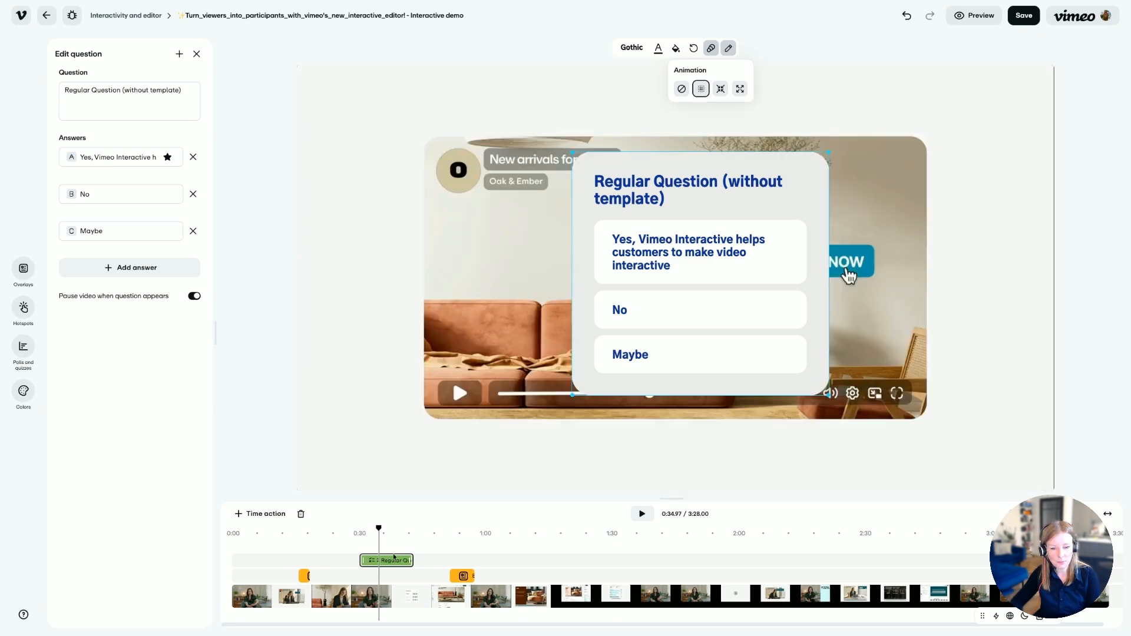
Step: Duplicate the regular question, place the copy at about 2:07 to 2:19, and go to 2:14 in the video
{"action": "right_click", "coordinate": [392, 562]}
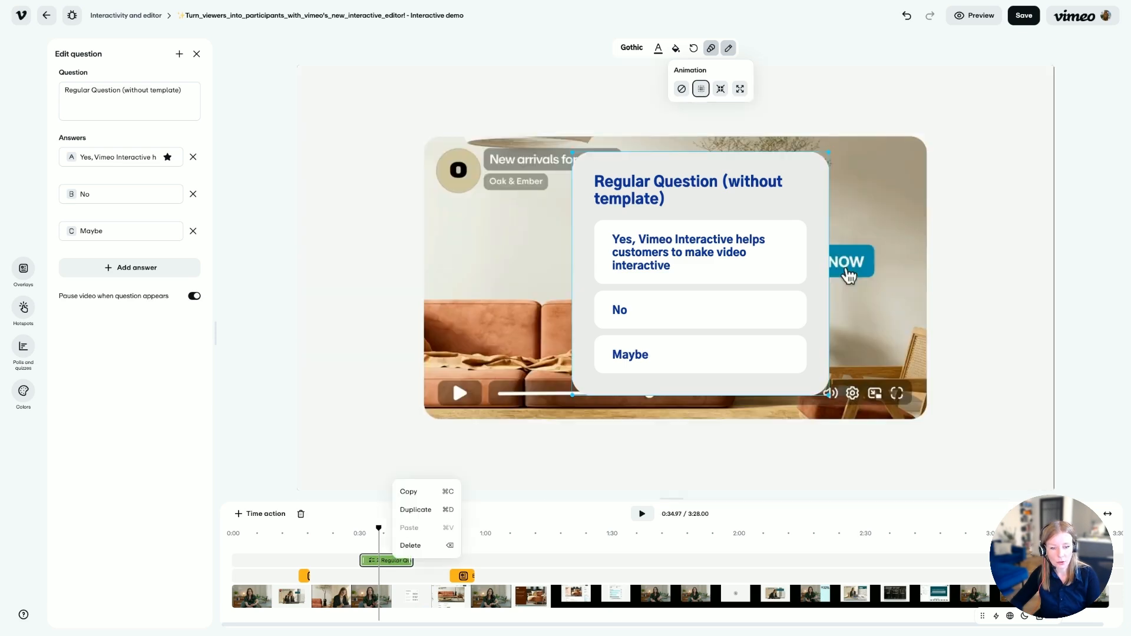
{"action": "left_click", "coordinate": [407, 517]}
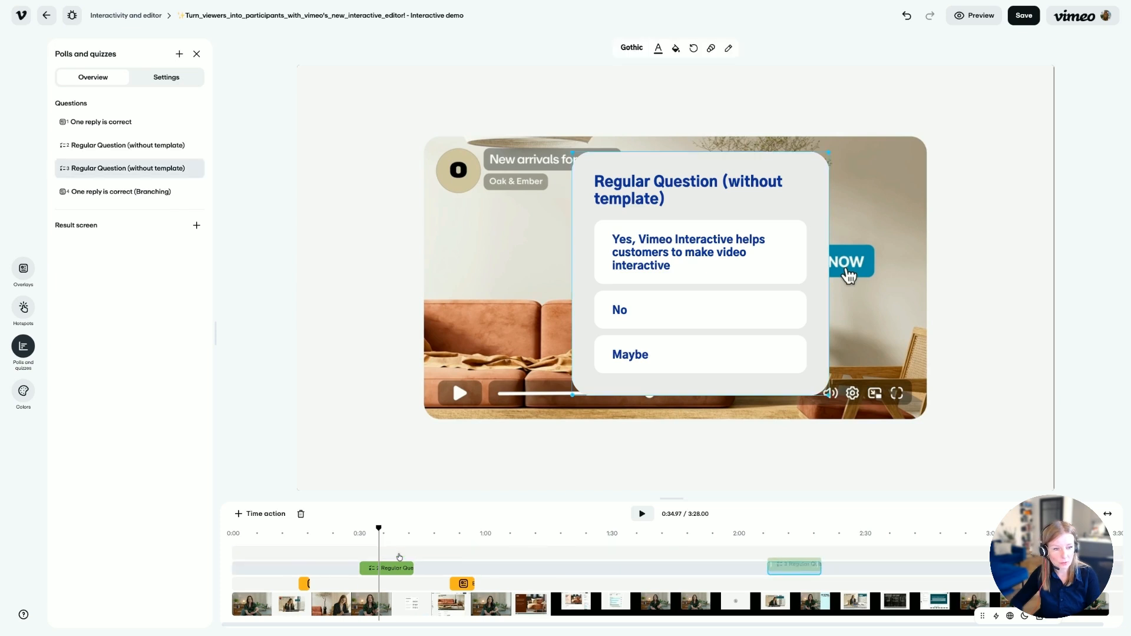
{"action": "left_click", "coordinate": [799, 540]}
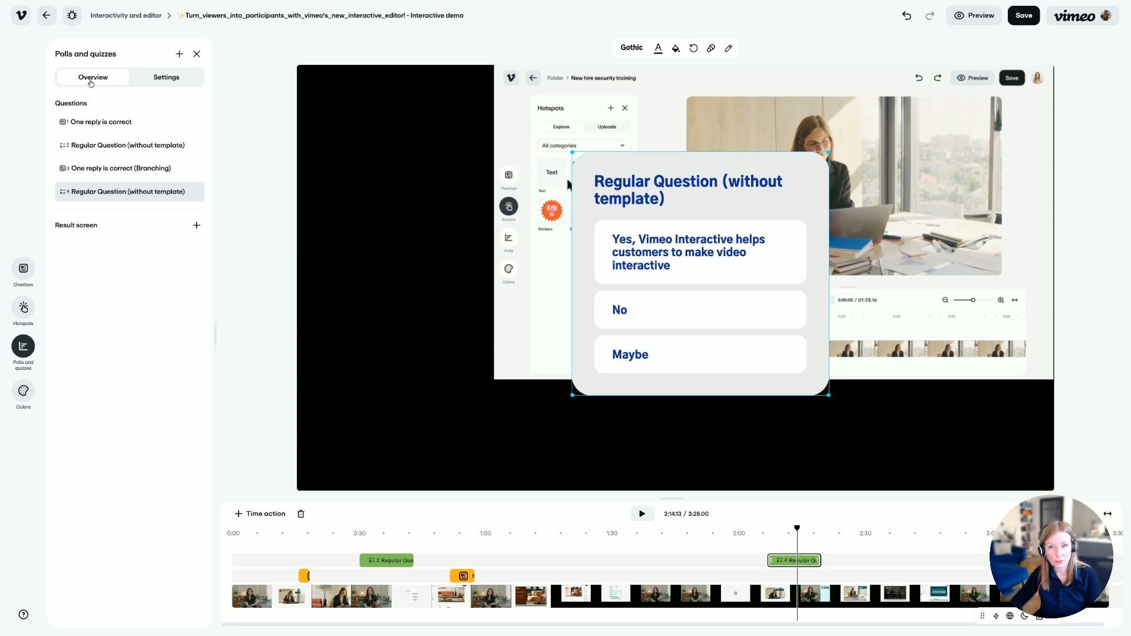
Step: Look over the quiz settings and add a result screen to the quiz
{"action": "left_click", "coordinate": [170, 82]}
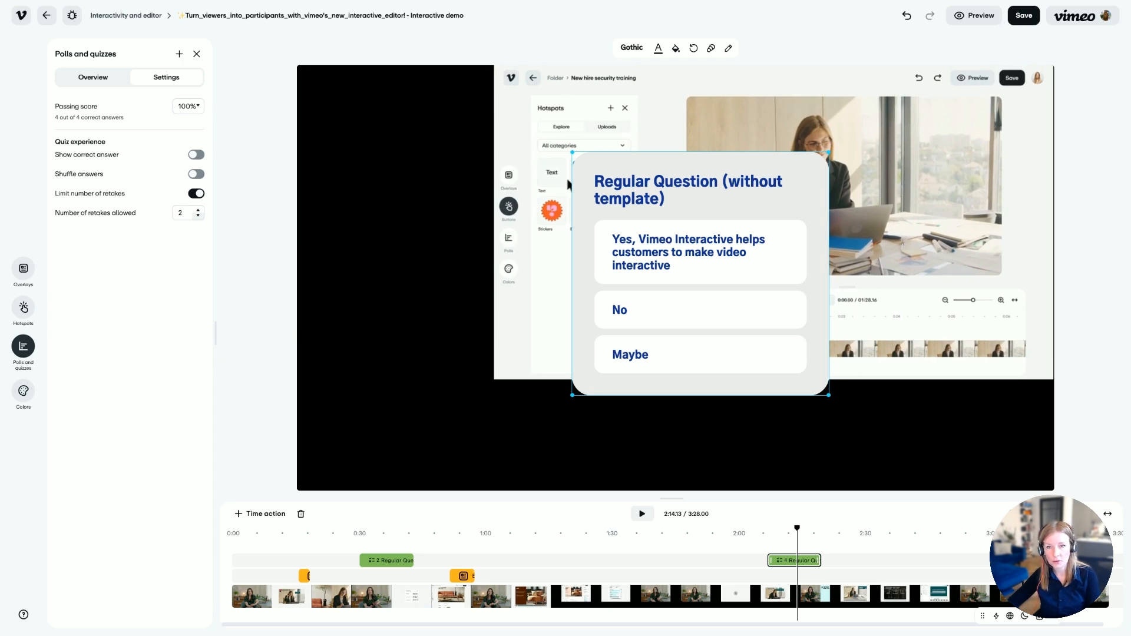
{"action": "left_click", "coordinate": [25, 351]}
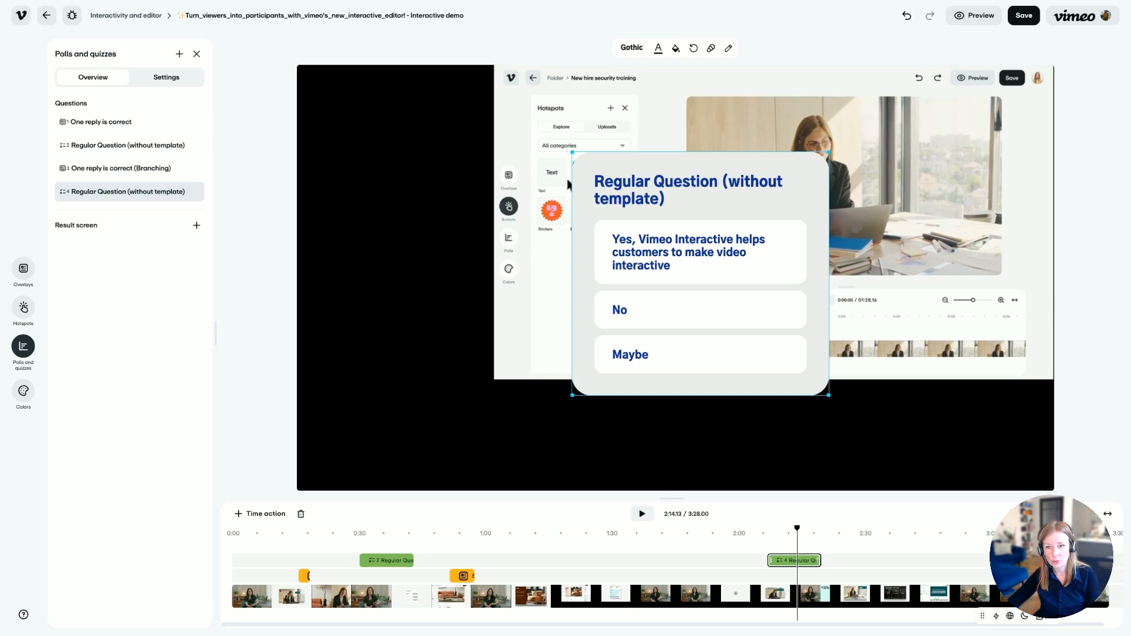
{"action": "left_click", "coordinate": [197, 230]}
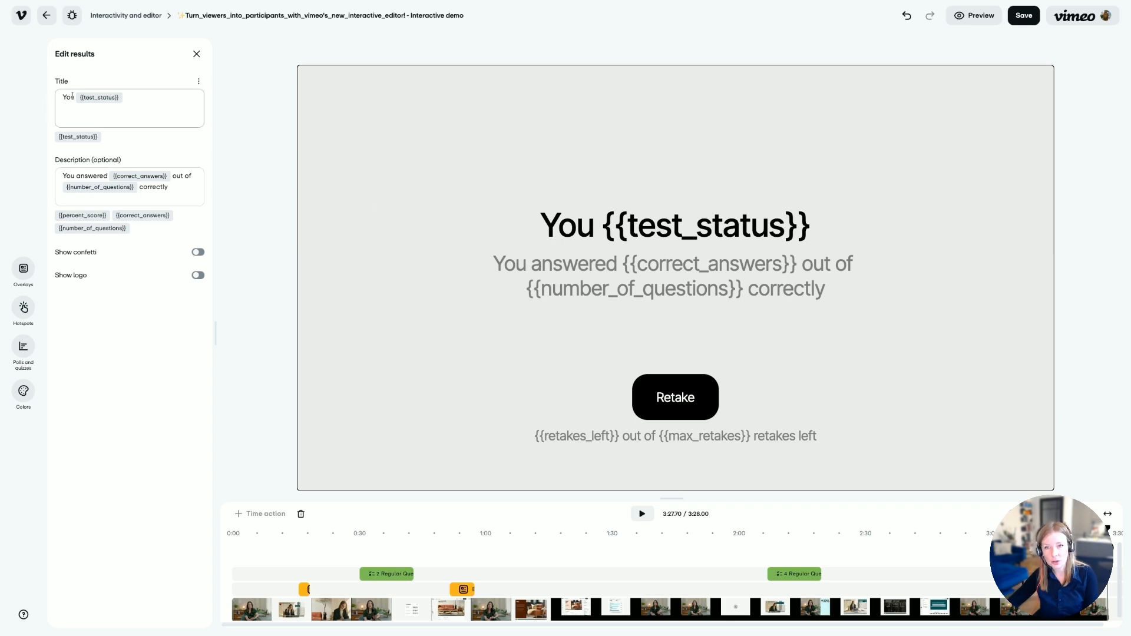
Step: Reset the result screen's title to default, turn on its confetti and logo, and finish editing the results
{"action": "left_click", "coordinate": [198, 83]}
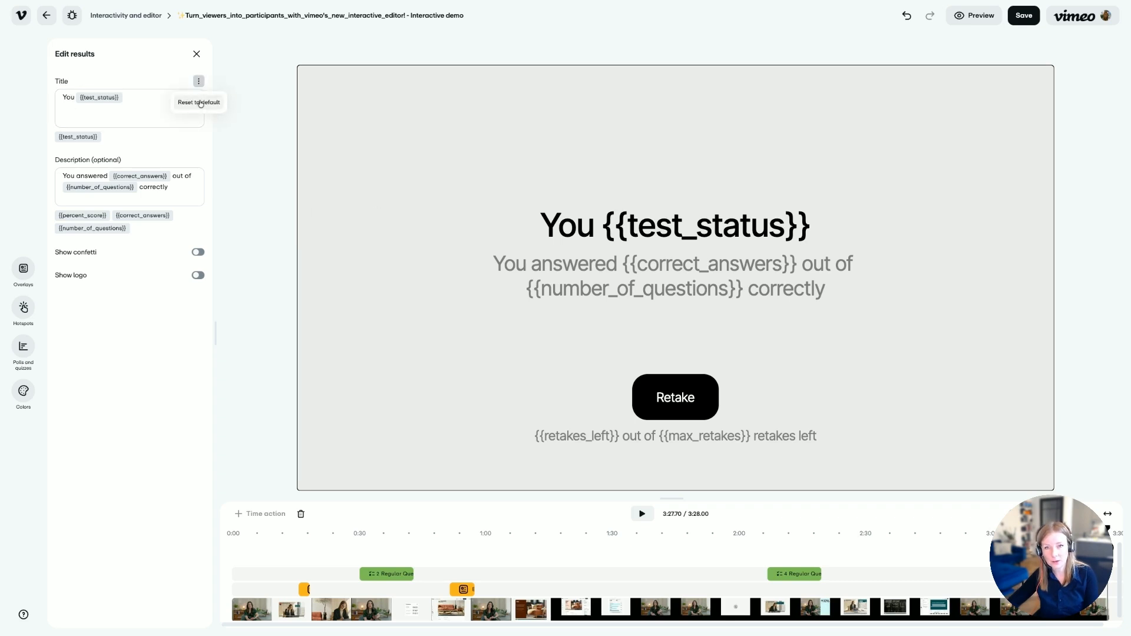
{"action": "left_click", "coordinate": [200, 102]}
{"action": "left_click", "coordinate": [198, 252]}
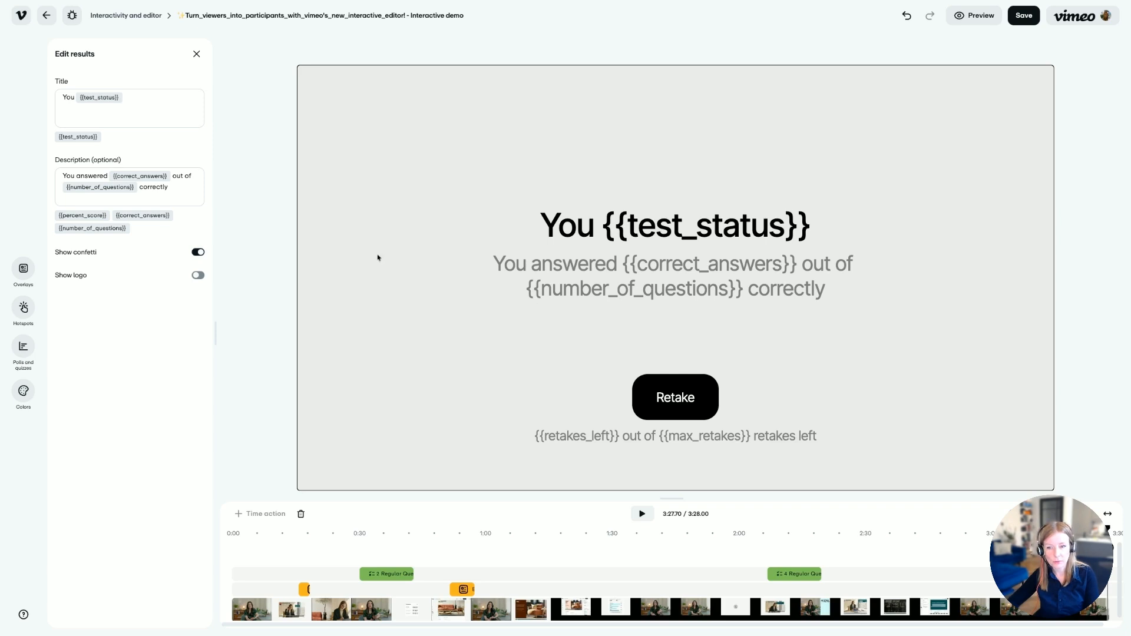
{"action": "left_click", "coordinate": [198, 275]}
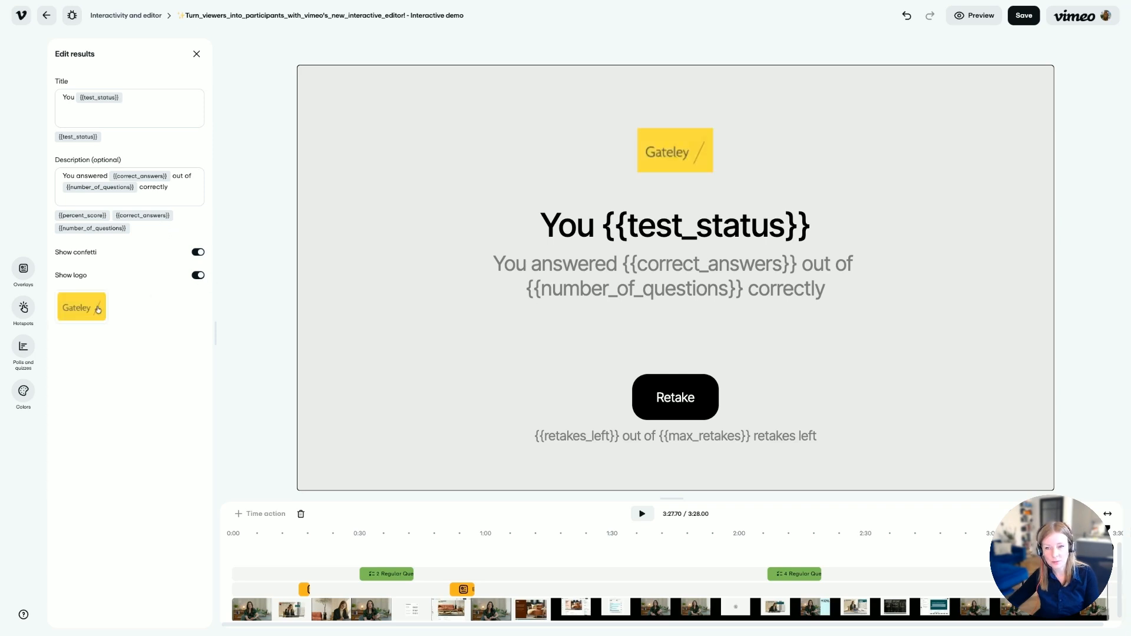
{"action": "left_click", "coordinate": [197, 54]}
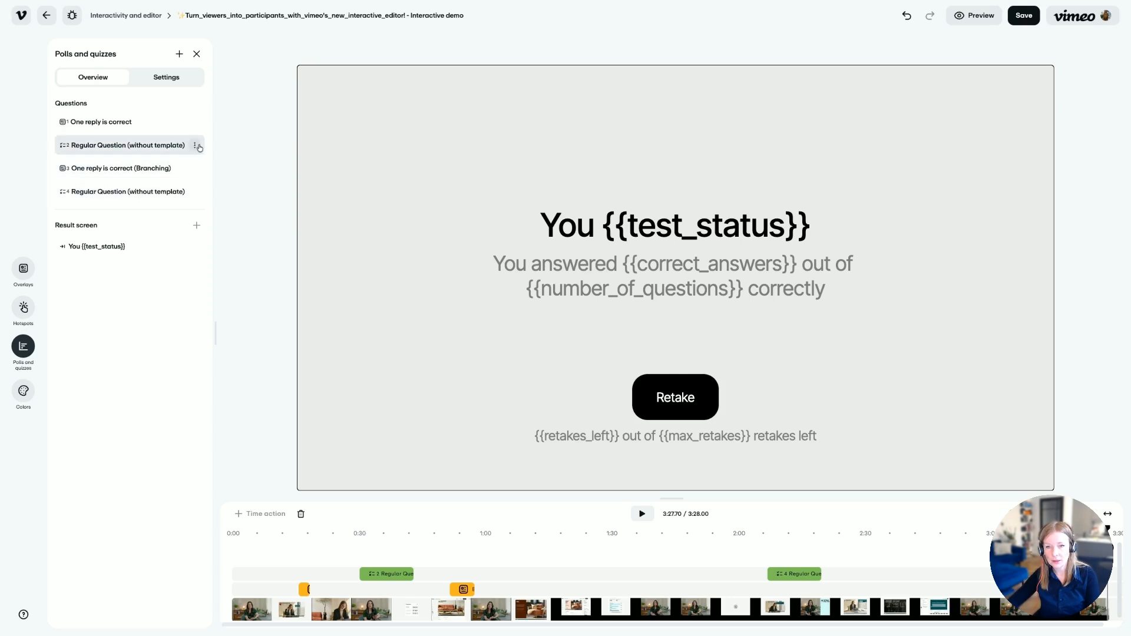
{"action": "left_click", "coordinate": [195, 193]}
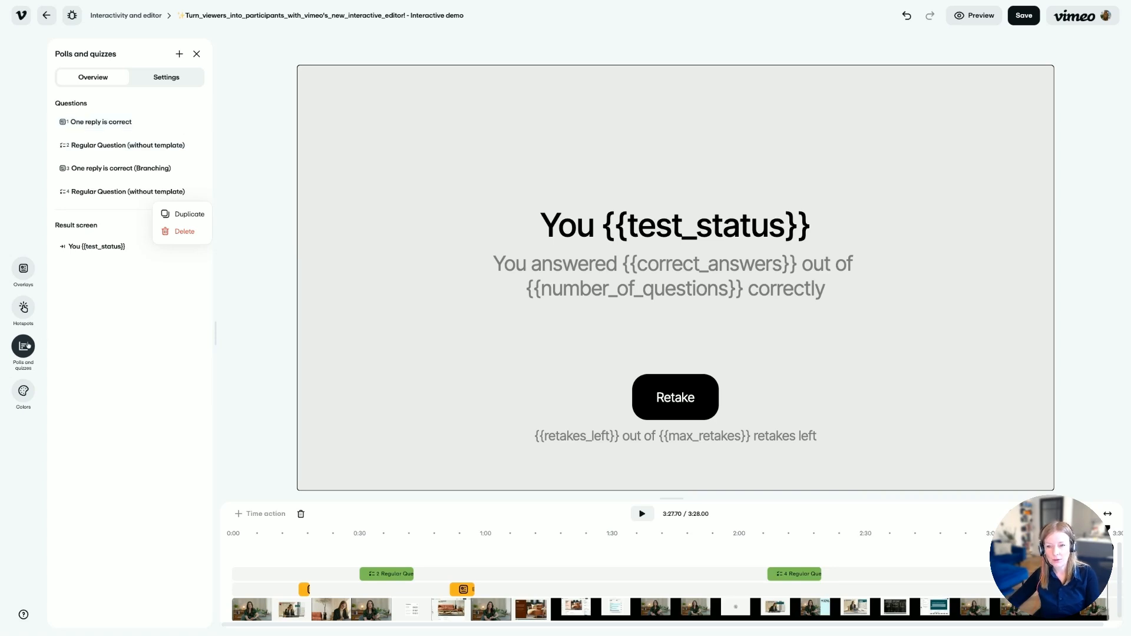
Step: Create a new overlay and apply the team template Branching Quiz Template to it
{"action": "left_click", "coordinate": [25, 268]}
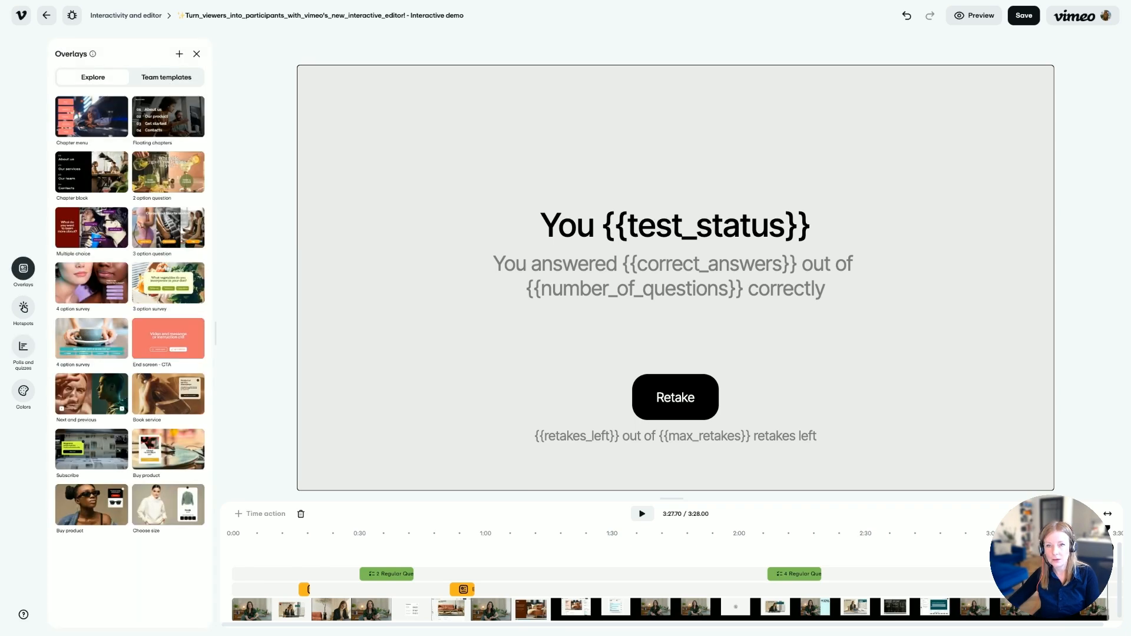
{"action": "left_click", "coordinate": [179, 55]}
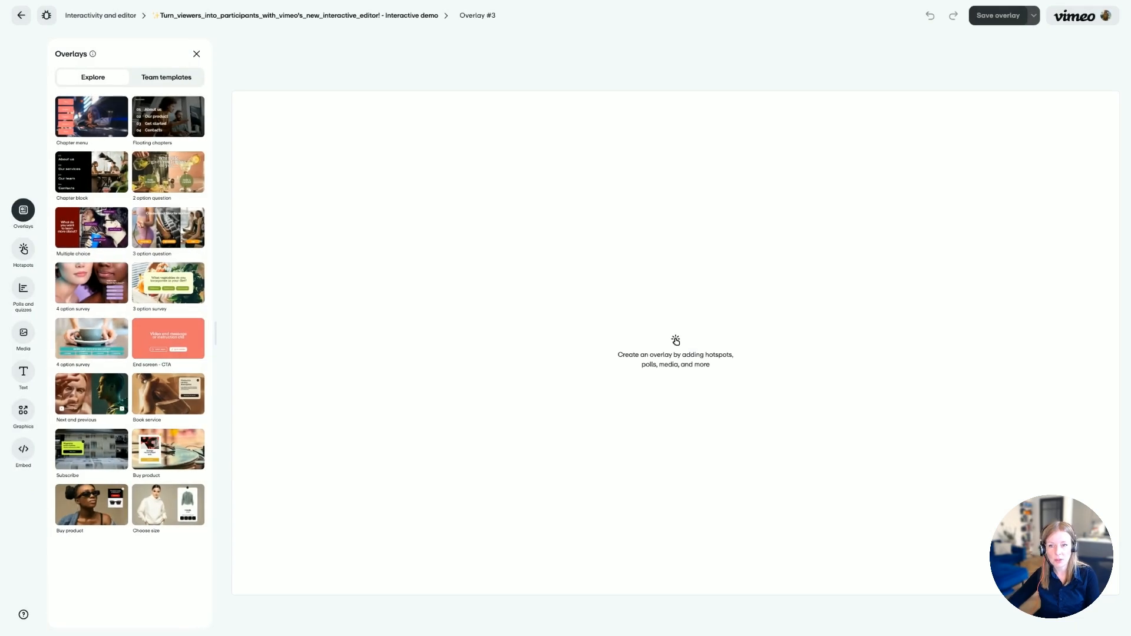
{"action": "left_click", "coordinate": [183, 79]}
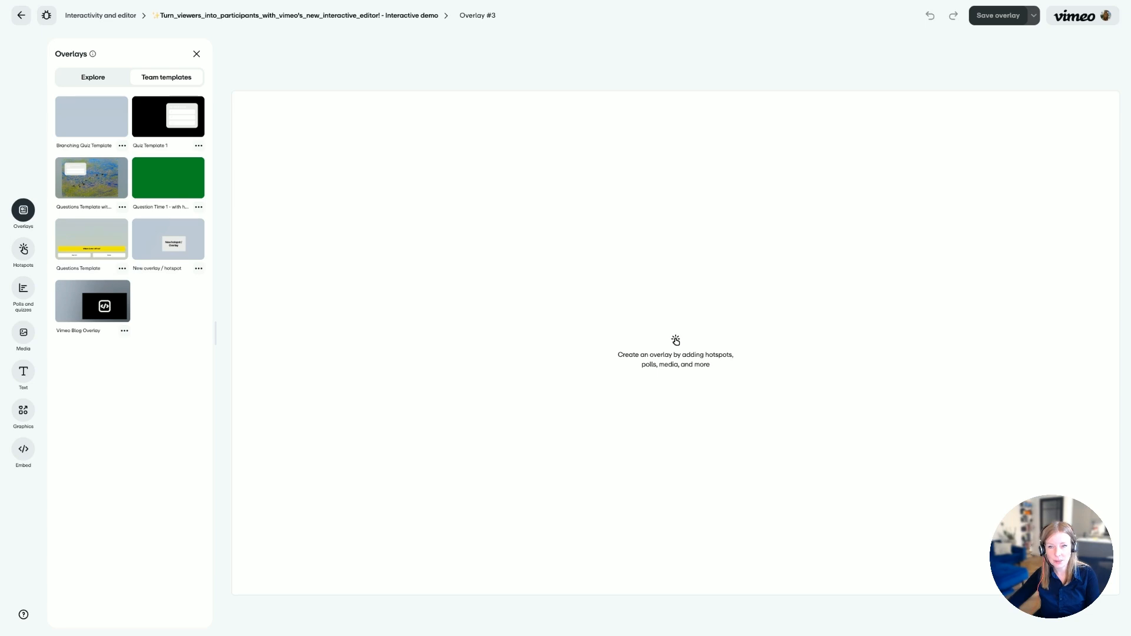
{"action": "left_click", "coordinate": [117, 108]}
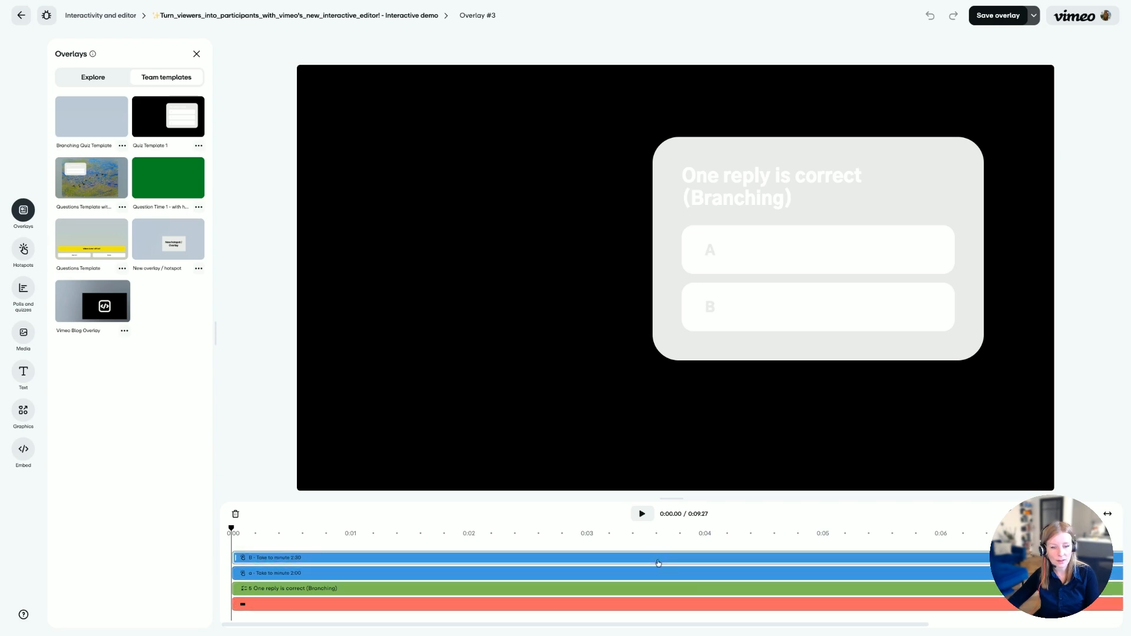
Step: Inspect the overlay's full-frame background layer and the question and answers of the branching quiz question
{"action": "left_click", "coordinate": [645, 606]}
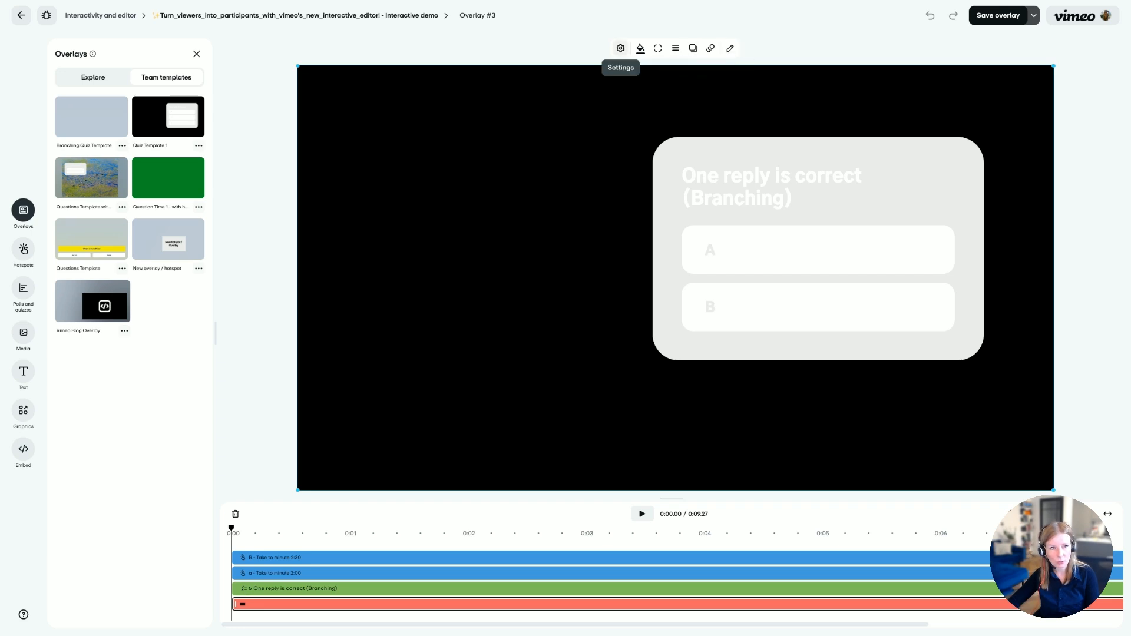
{"action": "left_click", "coordinate": [606, 588]}
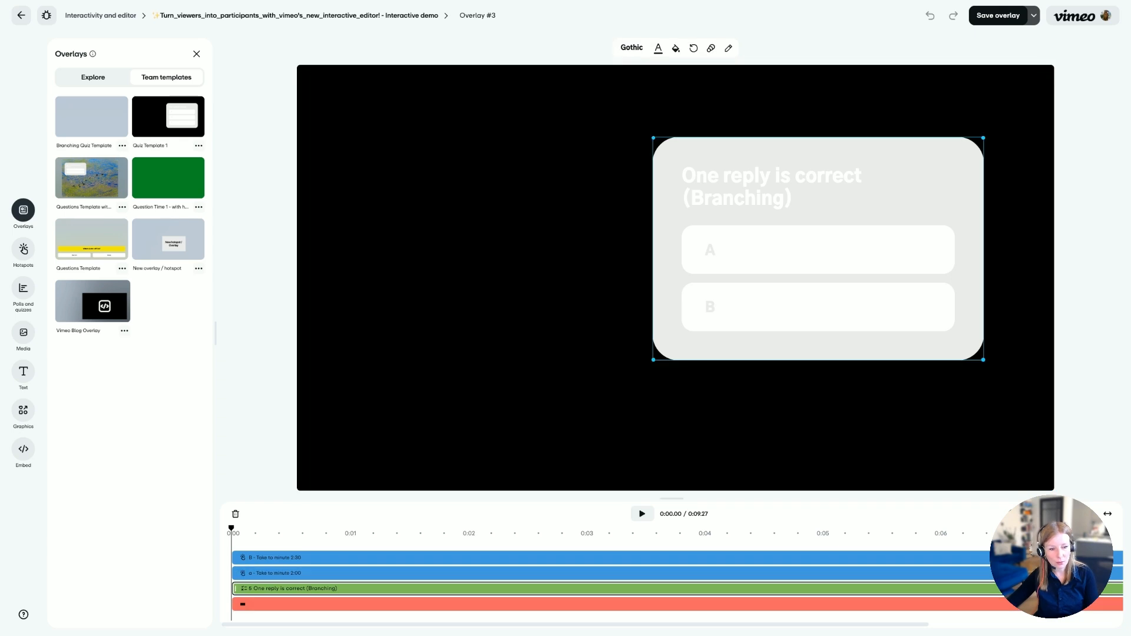
{"action": "left_click", "coordinate": [728, 47]}
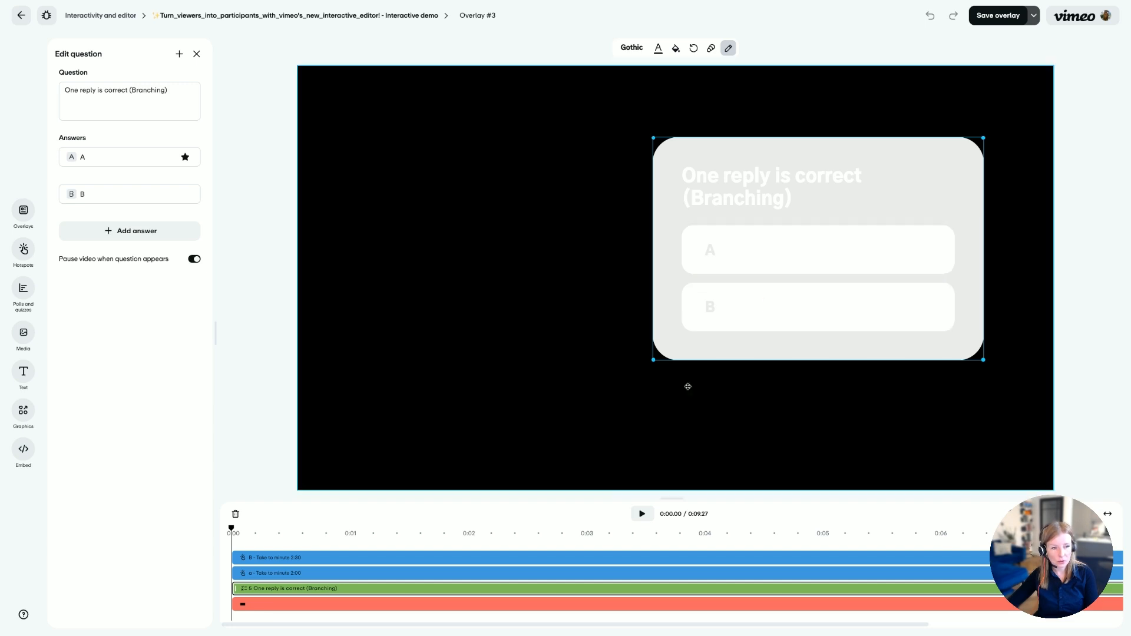
Step: Inspect the answer B hotspot's settings and its click action options, keeping Jump to time selected
{"action": "left_click", "coordinate": [580, 558]}
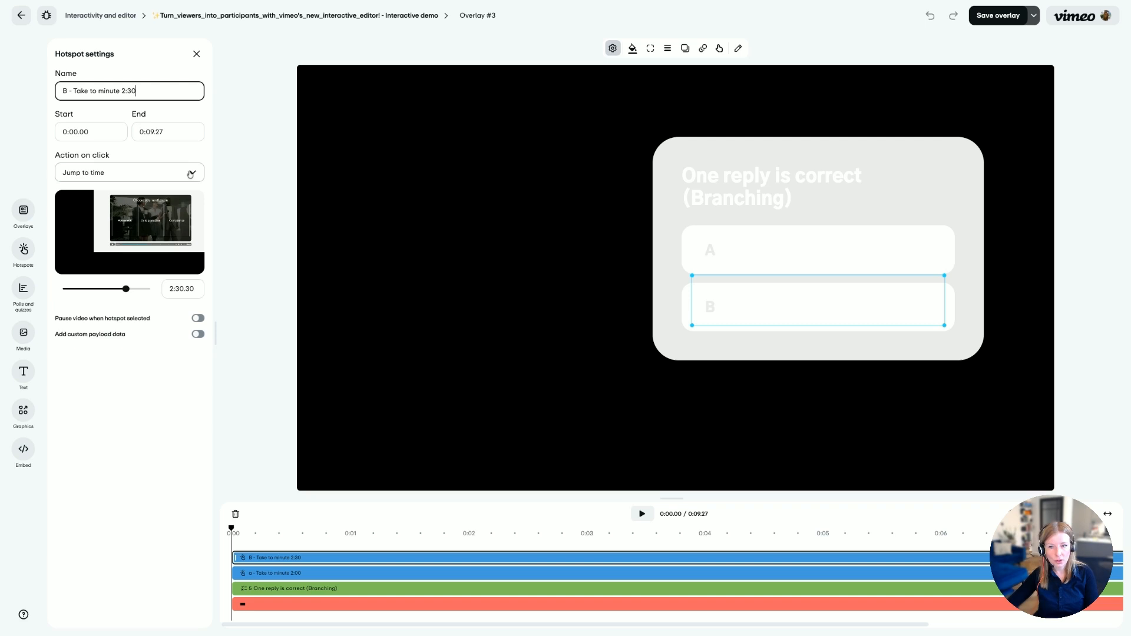
{"action": "left_click", "coordinate": [190, 172]}
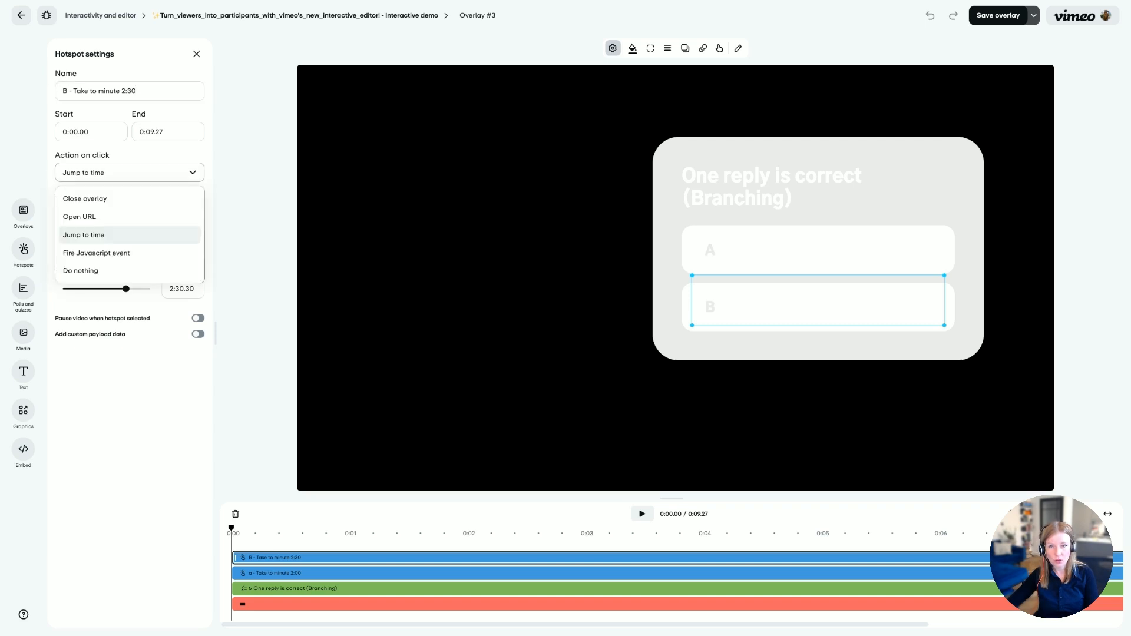
{"action": "left_click", "coordinate": [159, 240]}
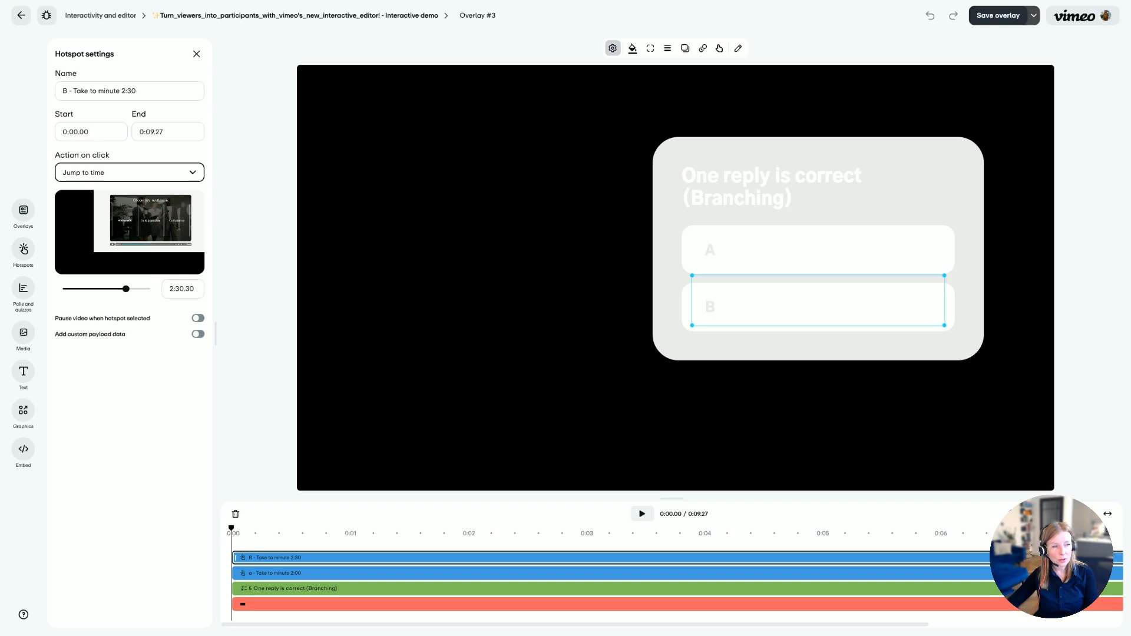
Step: Save the branching quiz overlay as a template, and save the overlay itself
{"action": "left_click", "coordinate": [1034, 18]}
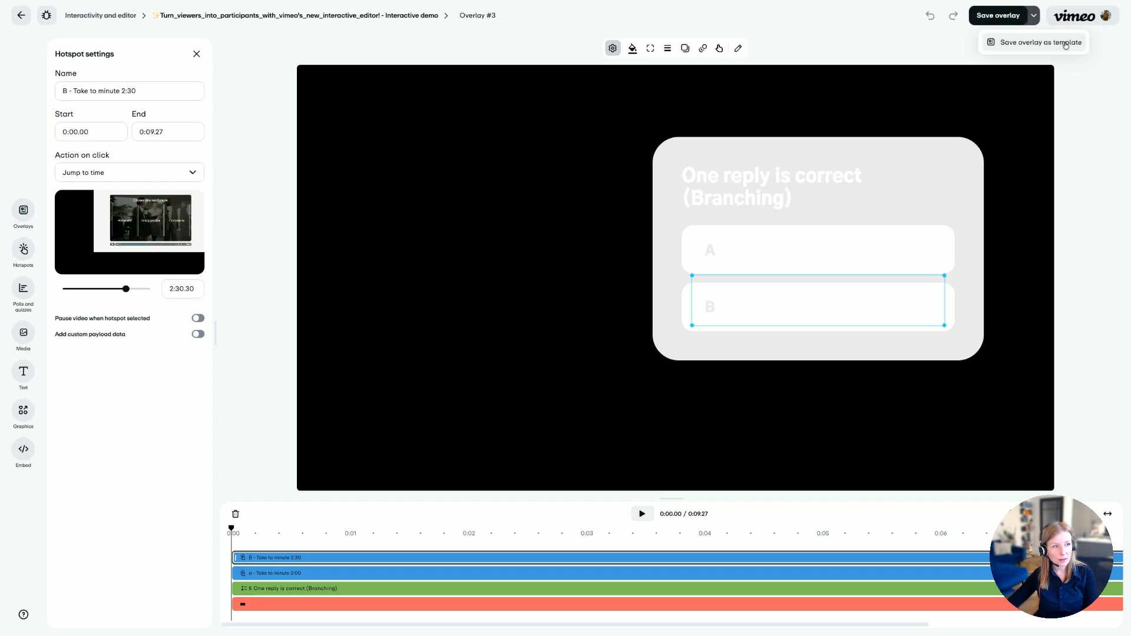
{"action": "left_click", "coordinate": [1065, 45]}
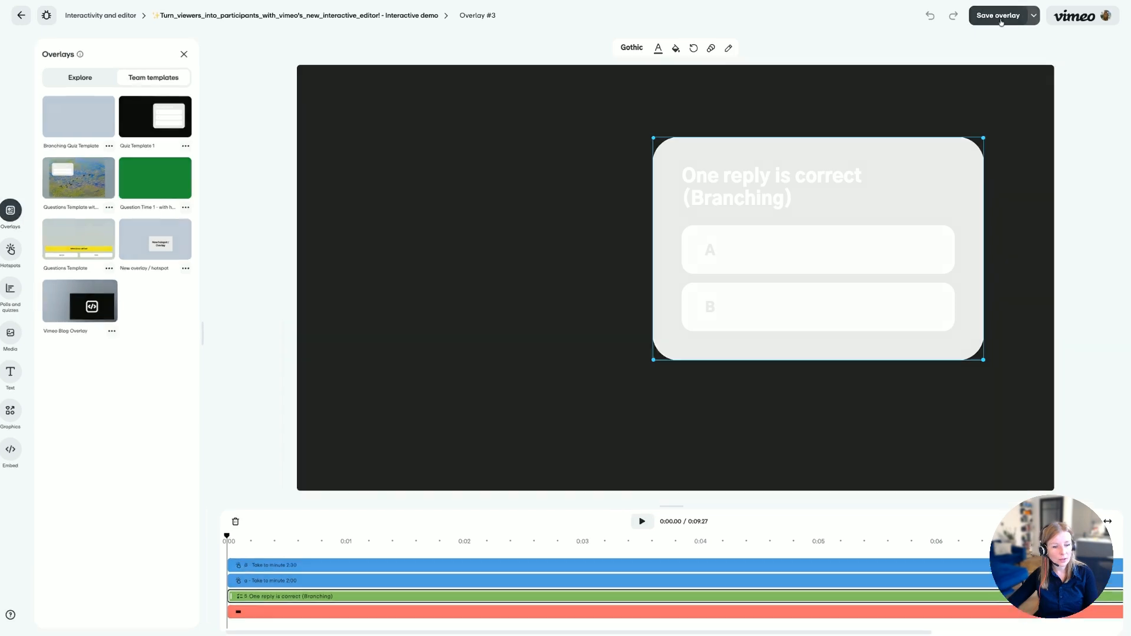
{"action": "left_click", "coordinate": [997, 16]}
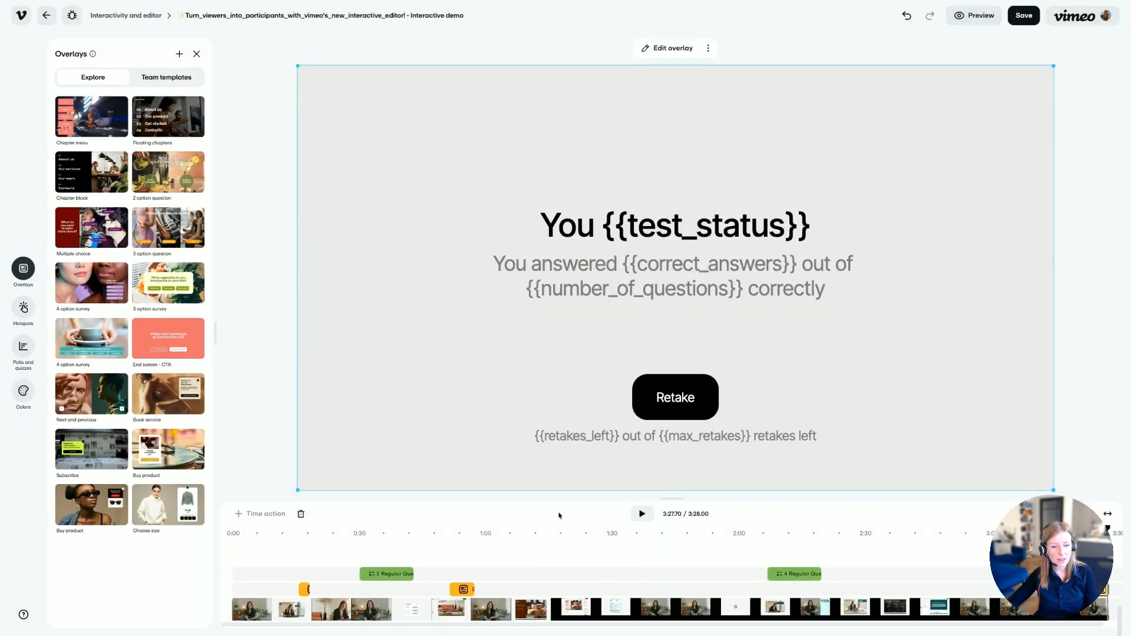
Step: Move the playhead to about 0:55 on the branching quiz overlay and display the team's overlay templates
{"action": "scroll", "coordinate": [471, 556], "scroll_direction": "right", "scroll_amount": 1}
{"action": "left_click", "coordinate": [455, 560]}
{"action": "left_click", "coordinate": [461, 562]}
{"action": "left_click_drag", "start_coordinate": [461, 590], "coordinate": [445, 566]}
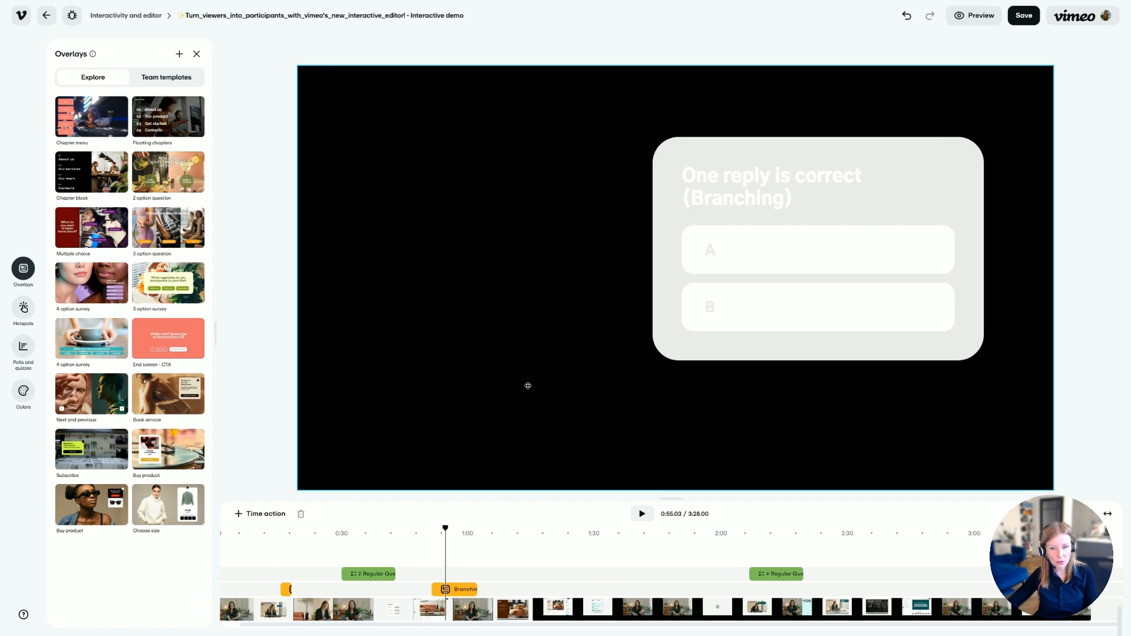
{"action": "left_click", "coordinate": [182, 81]}
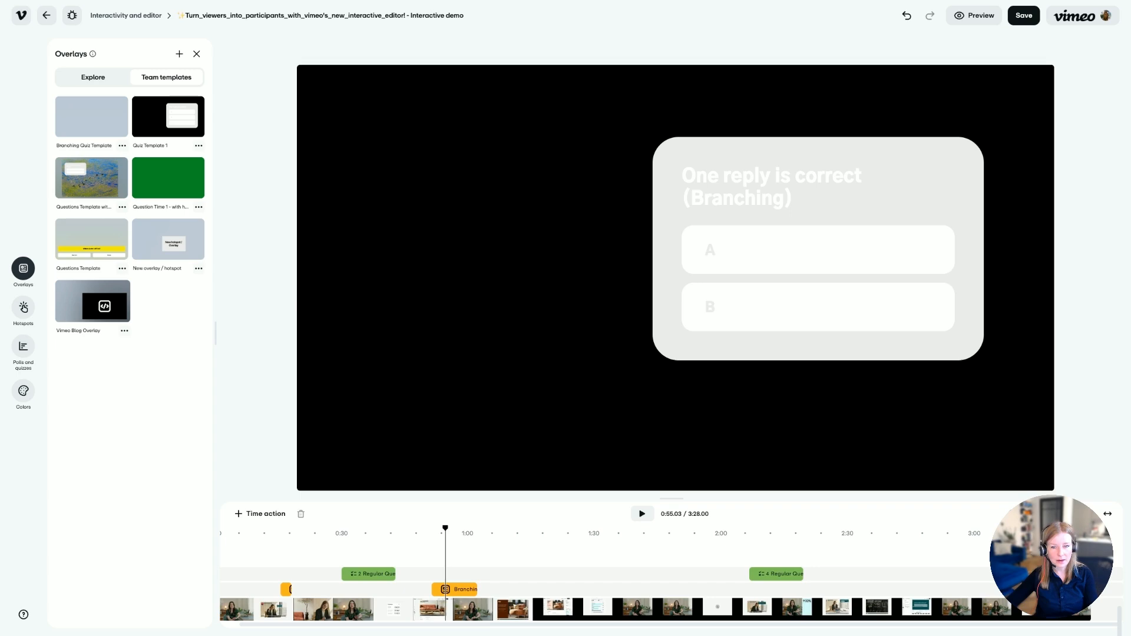
Step: Preview the interactive video, answering the first question with B and the regular question with No, and skip ahead past the branching question
{"action": "left_click", "coordinate": [973, 17]}
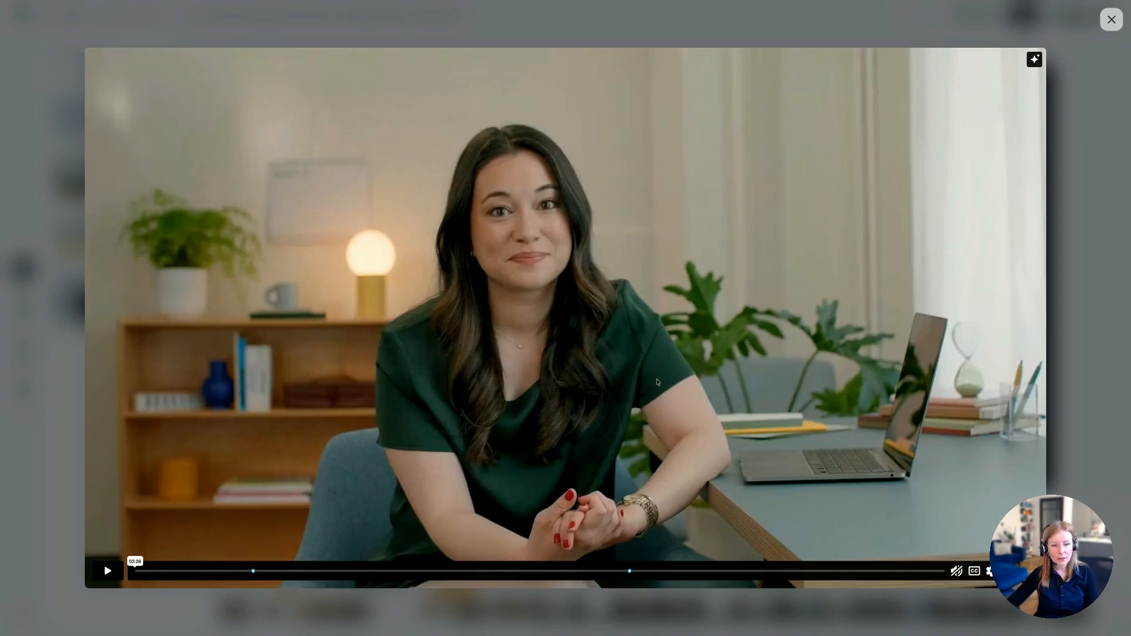
{"action": "mouse_move", "coordinate": [253, 572]}
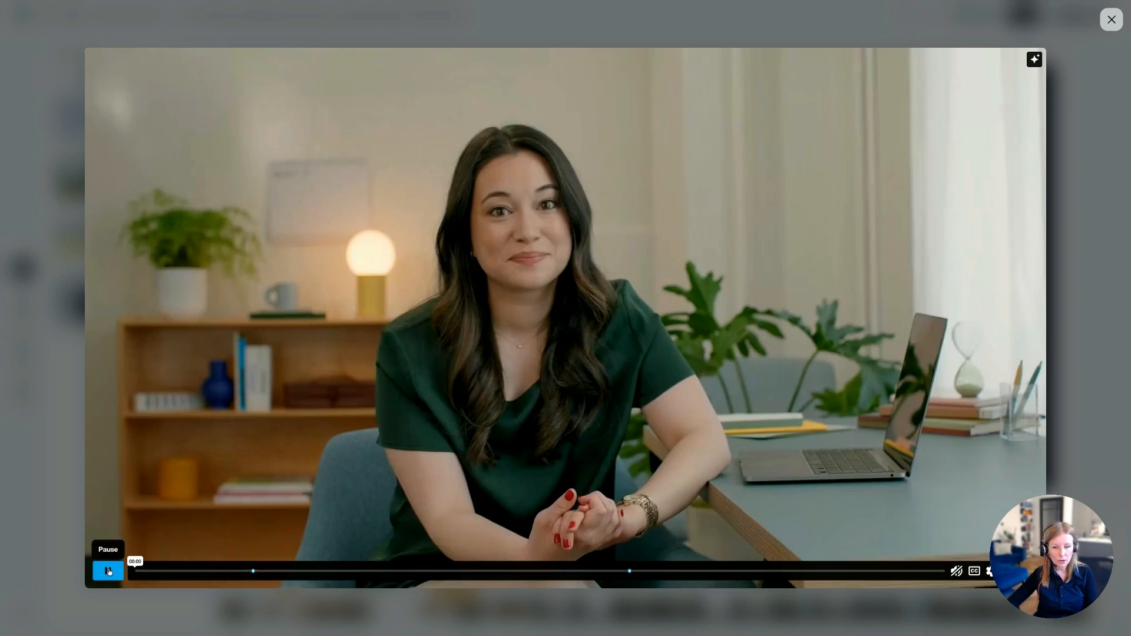
{"action": "left_click", "coordinate": [108, 570]}
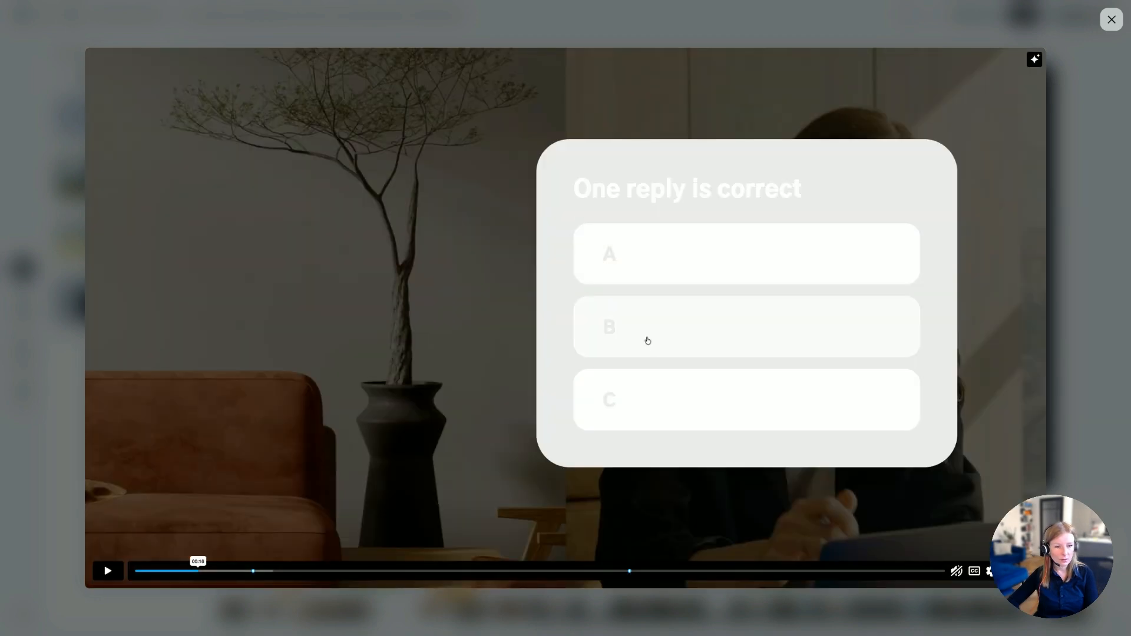
{"action": "left_click", "coordinate": [647, 340]}
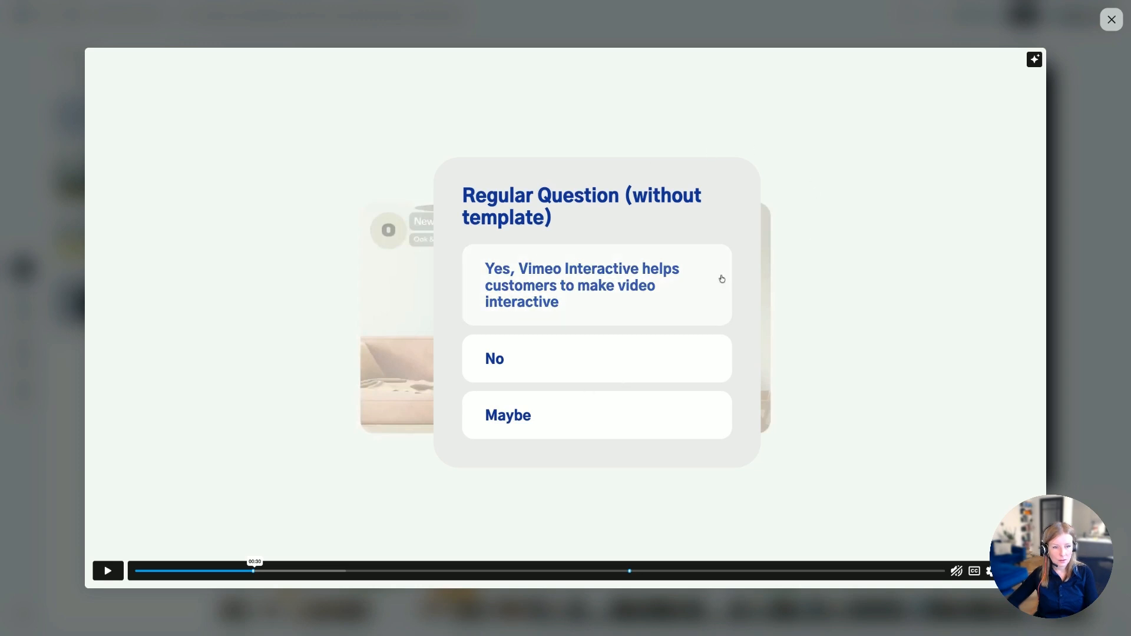
{"action": "left_click", "coordinate": [568, 357]}
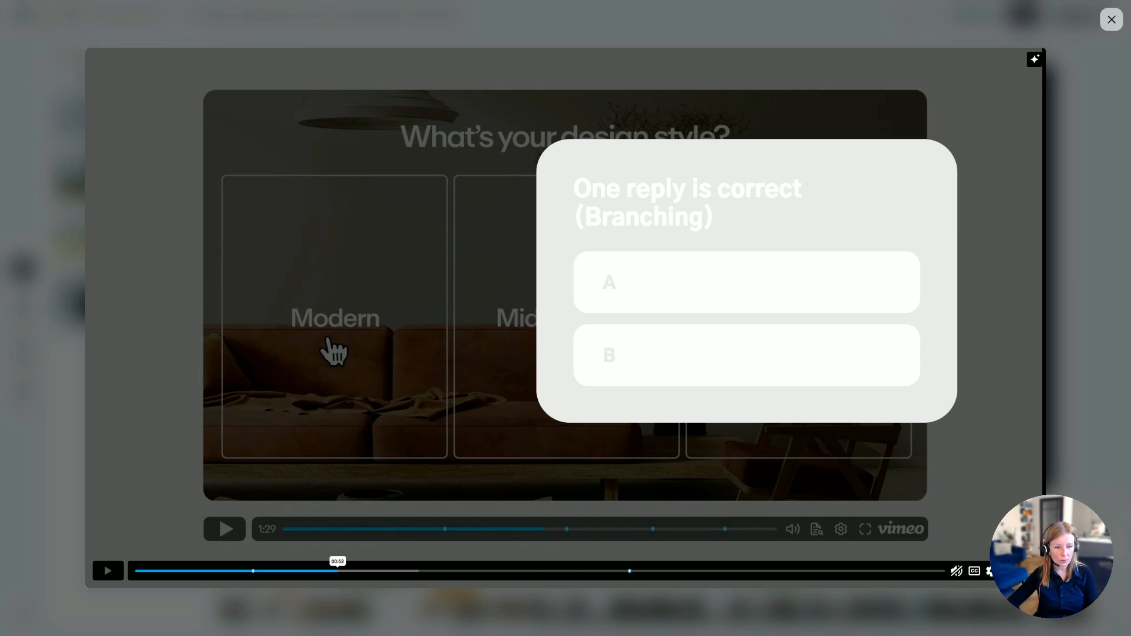
{"action": "left_click", "coordinate": [612, 570]}
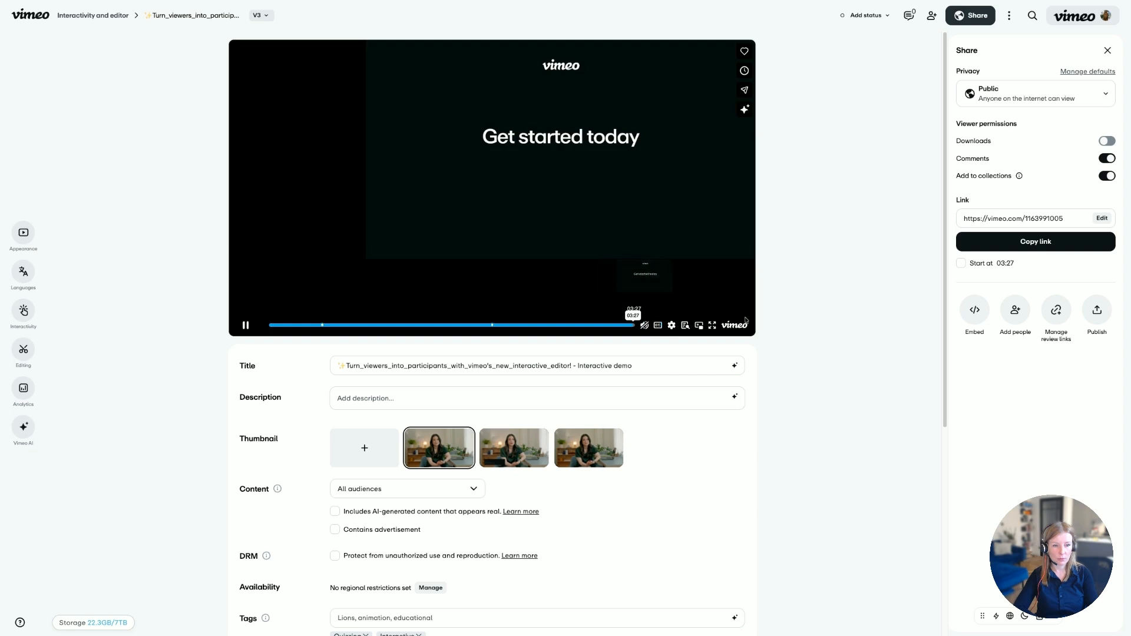
Step: On the video's page, answer both regular questions with "Yes, Vimeo Interactive helps customers to make video interactive" and skip to the end
{"action": "left_click", "coordinate": [322, 325]}
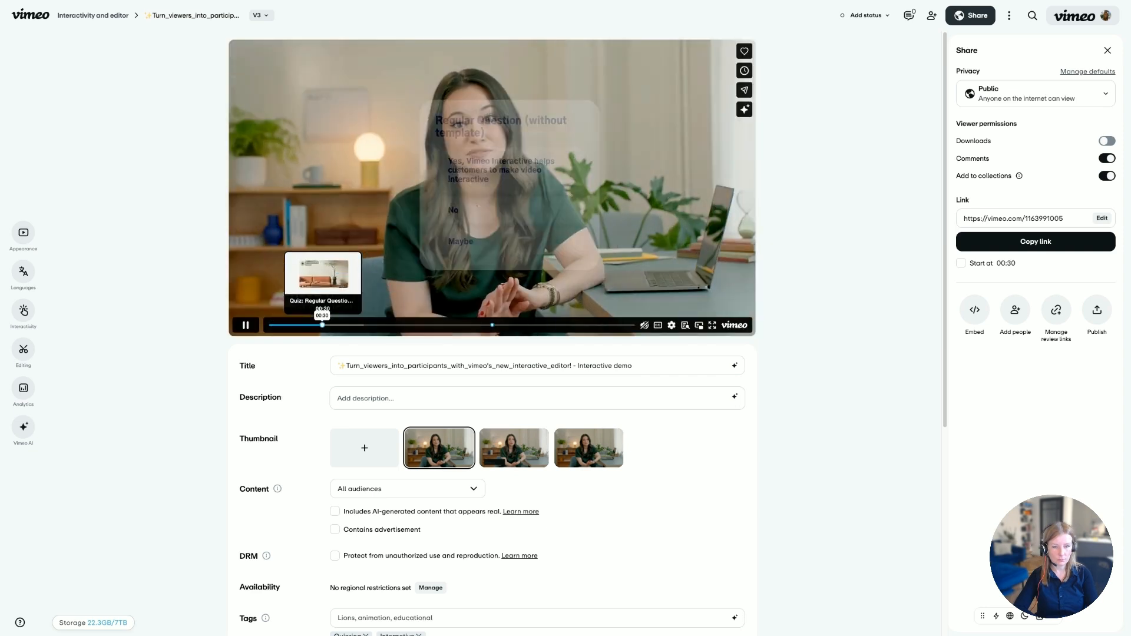
{"action": "left_click", "coordinate": [538, 164]}
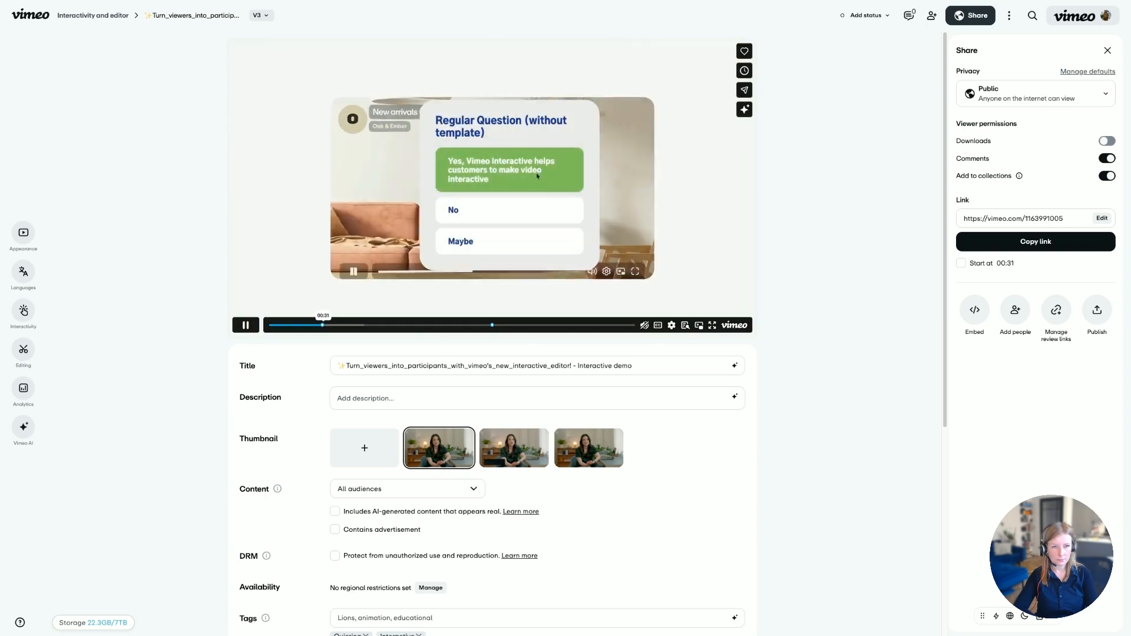
{"action": "left_click", "coordinate": [492, 326]}
{"action": "left_click", "coordinate": [508, 177]}
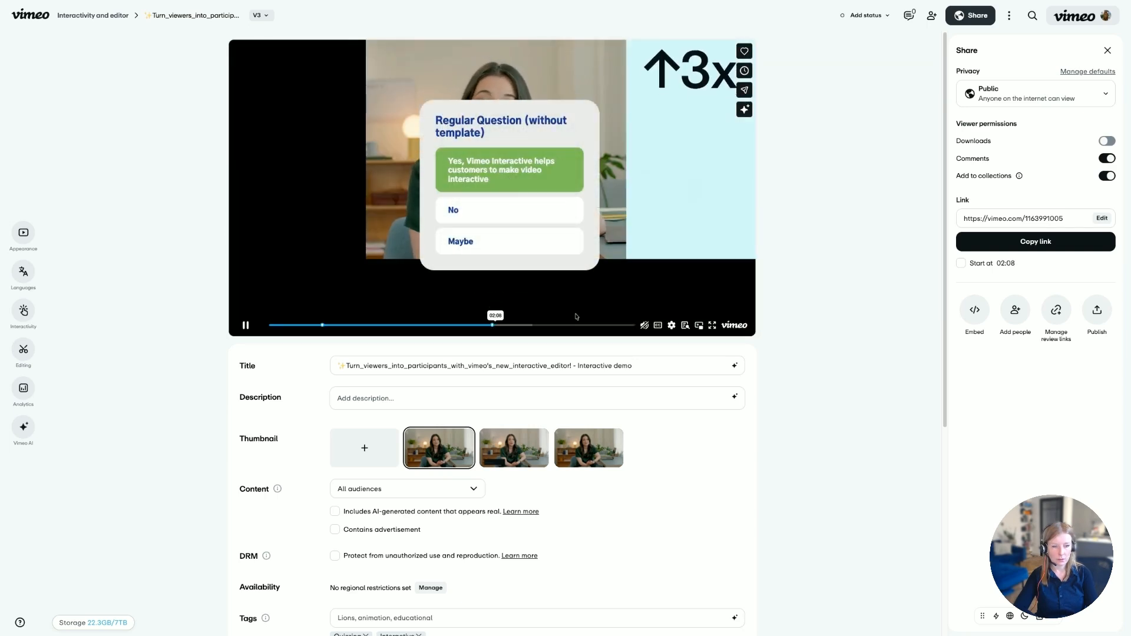
{"action": "left_click", "coordinate": [634, 323]}
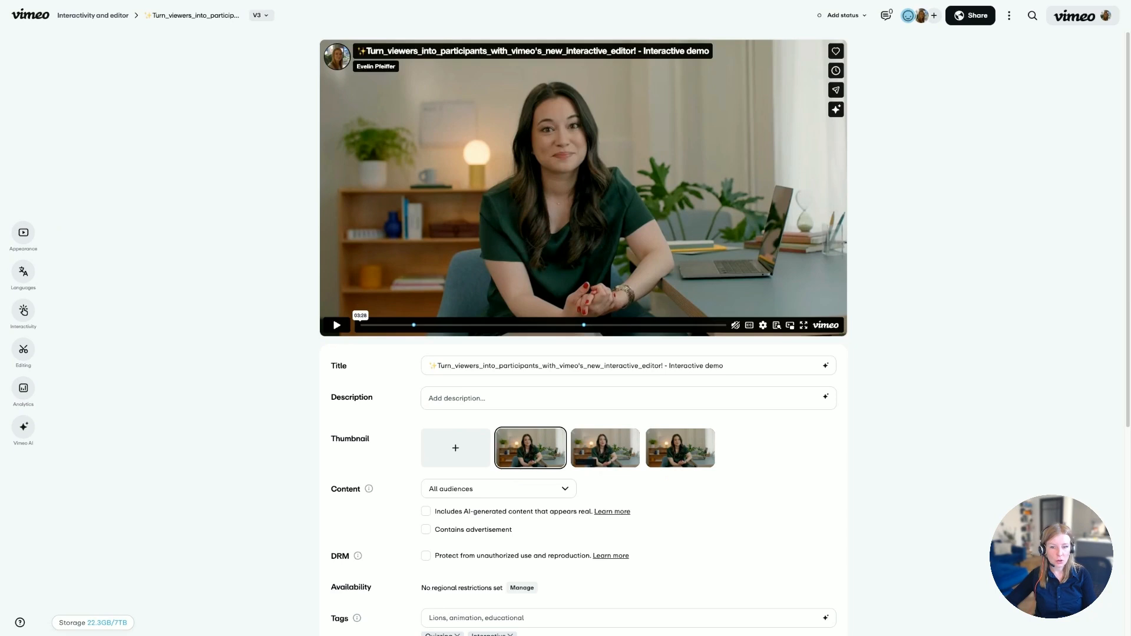
Step: Examine the video's analytics, including engagement, interactive hotspot clicks and the detailed poll results for each question
{"action": "left_click", "coordinate": [24, 391]}
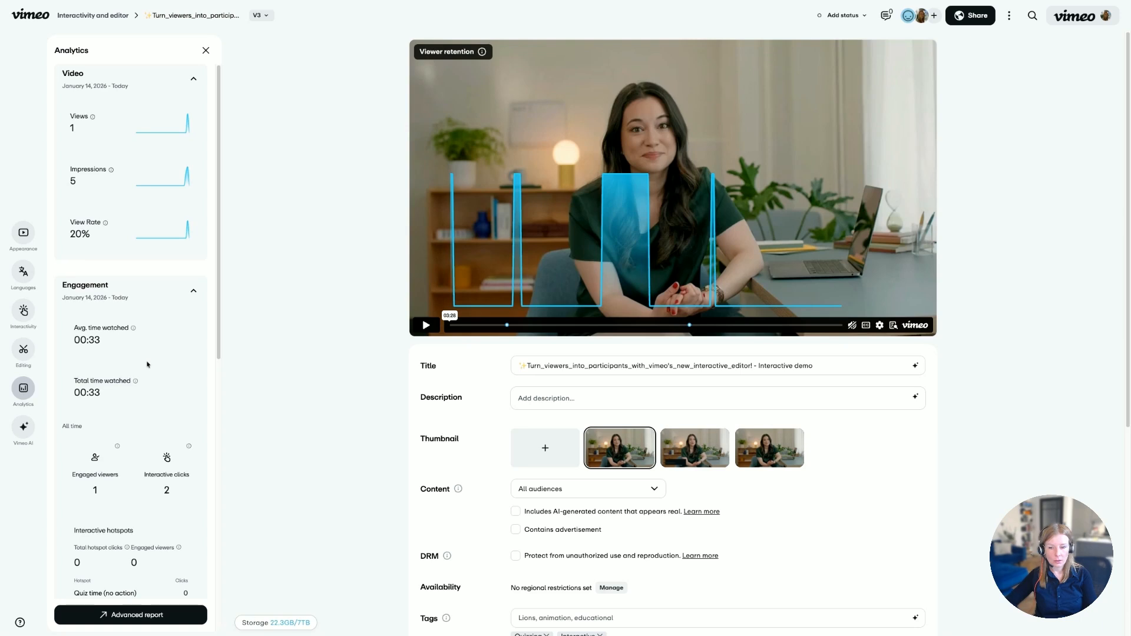
{"action": "scroll", "coordinate": [147, 364], "scroll_direction": "down", "scroll_amount": 6}
{"action": "scroll", "coordinate": [159, 348], "scroll_direction": "down", "scroll_amount": 2}
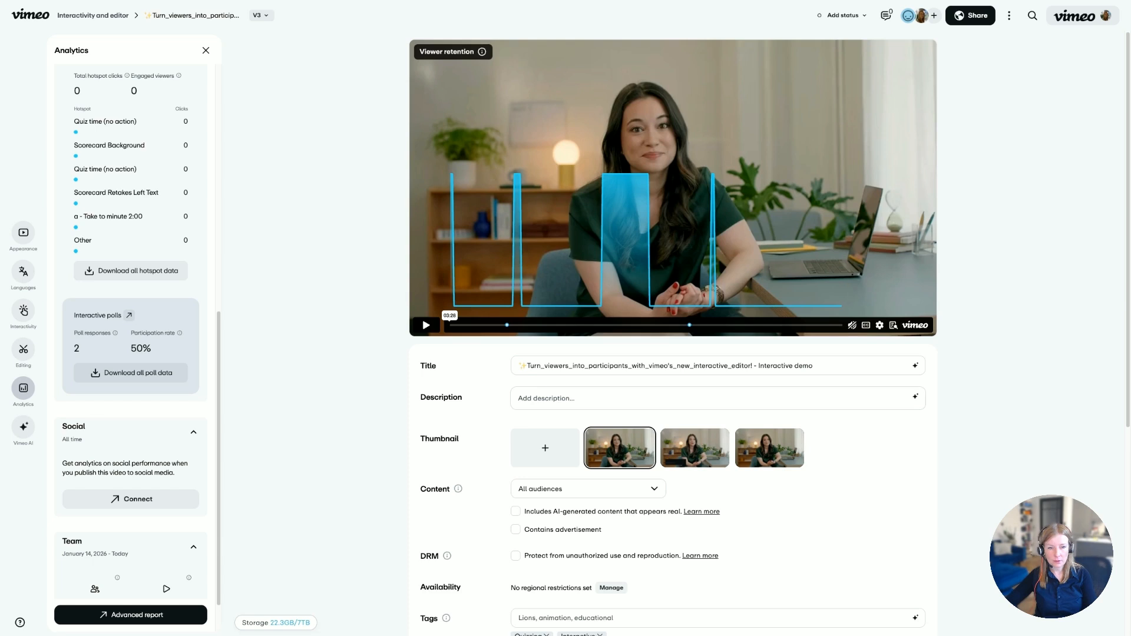
{"action": "left_click", "coordinate": [129, 315]}
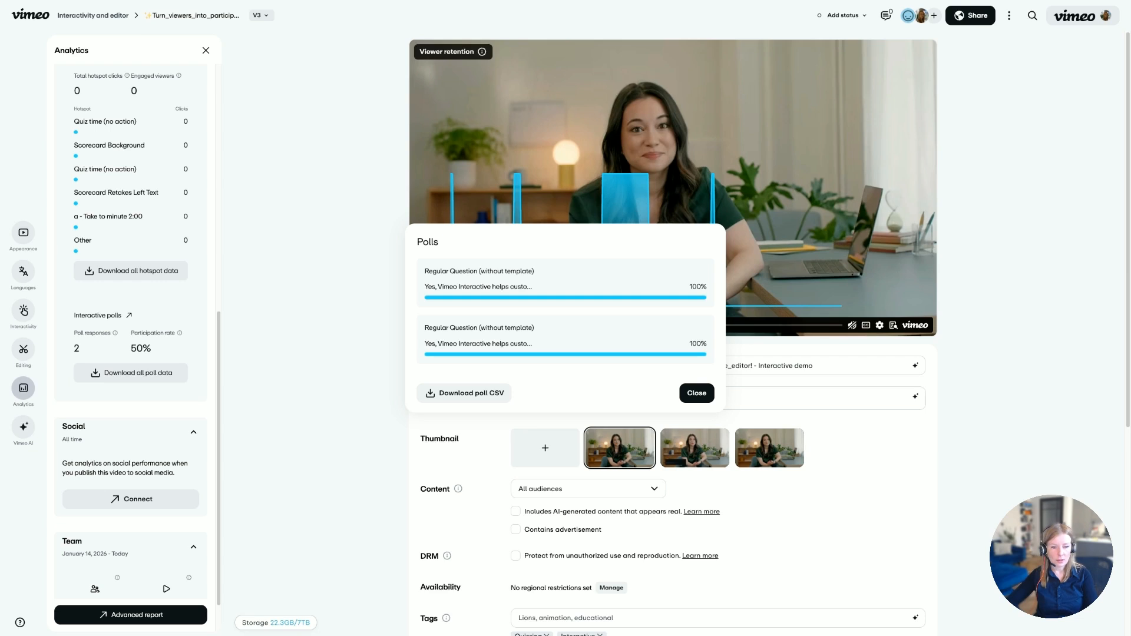
{"action": "left_click", "coordinate": [699, 393]}
{"action": "scroll", "coordinate": [219, 350], "scroll_direction": "up", "scroll_amount": 1}
{"action": "scroll", "coordinate": [219, 349], "scroll_direction": "up", "scroll_amount": 2}
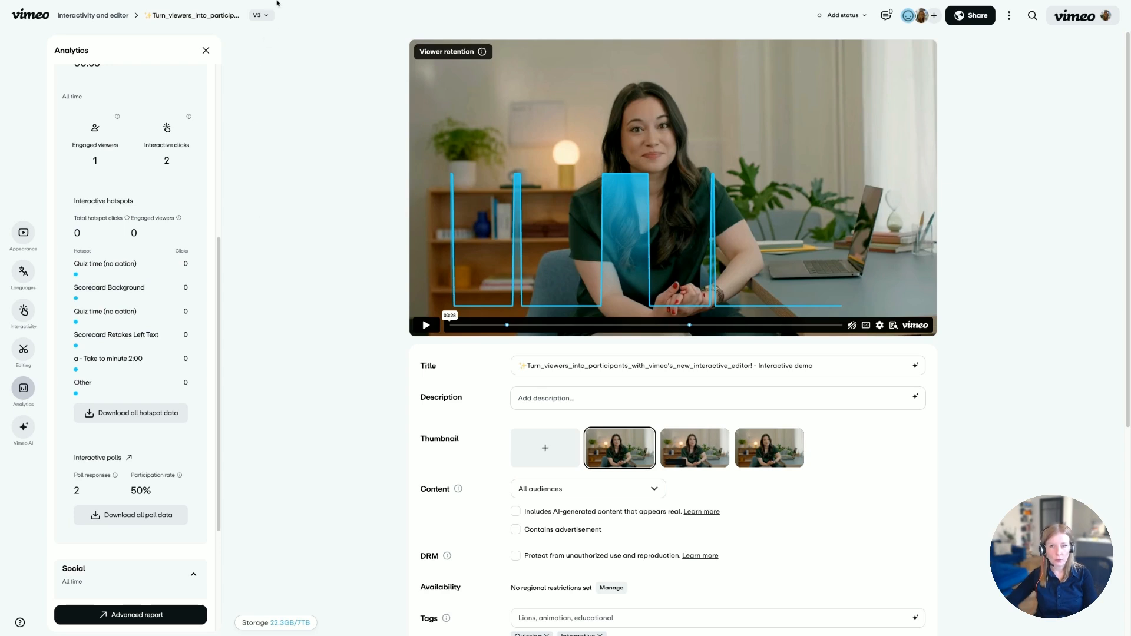
Step: Switch to the Vimeo Help Center article "About new interactive videos"
{"action": "left_click", "coordinate": [277, 2]}
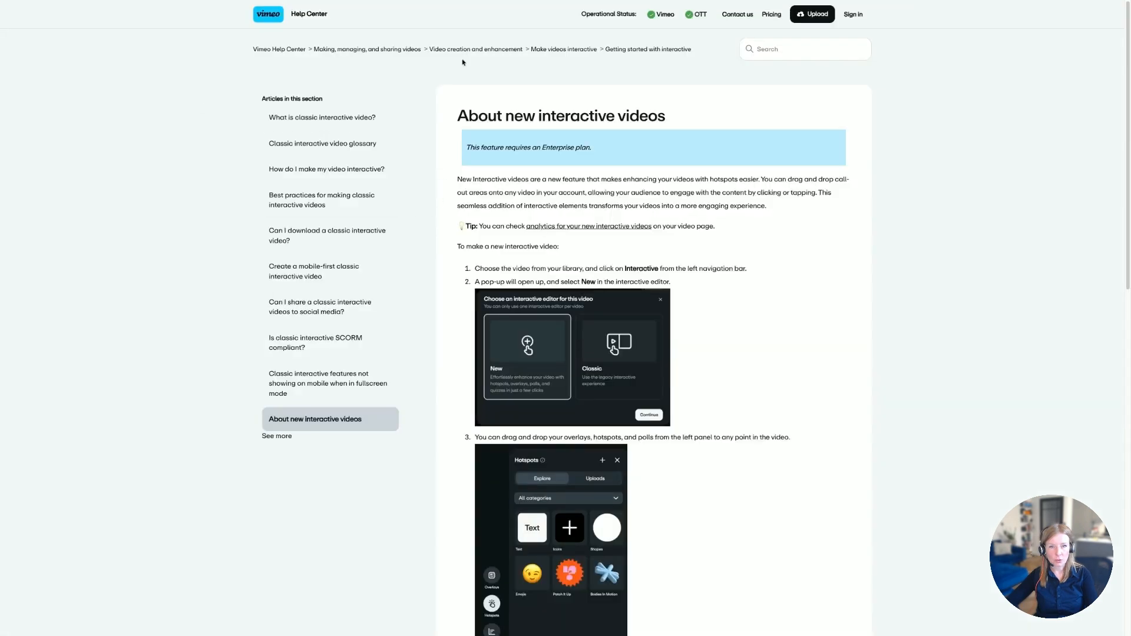